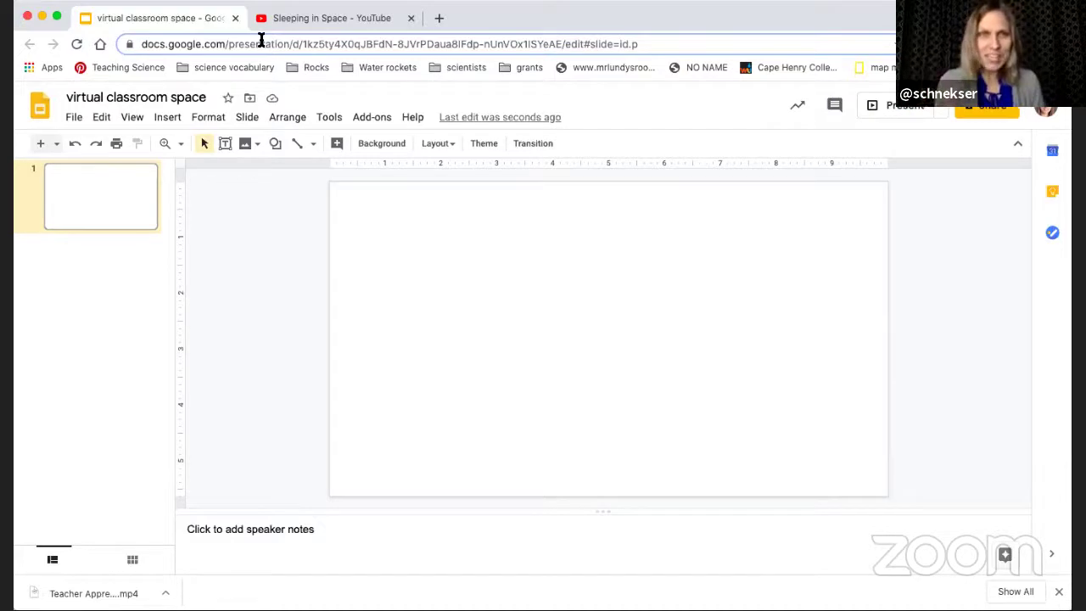
# Start choosing a background image for the slide, search Google Images for "space" and browse the results.
pyautogui.click(386, 146)
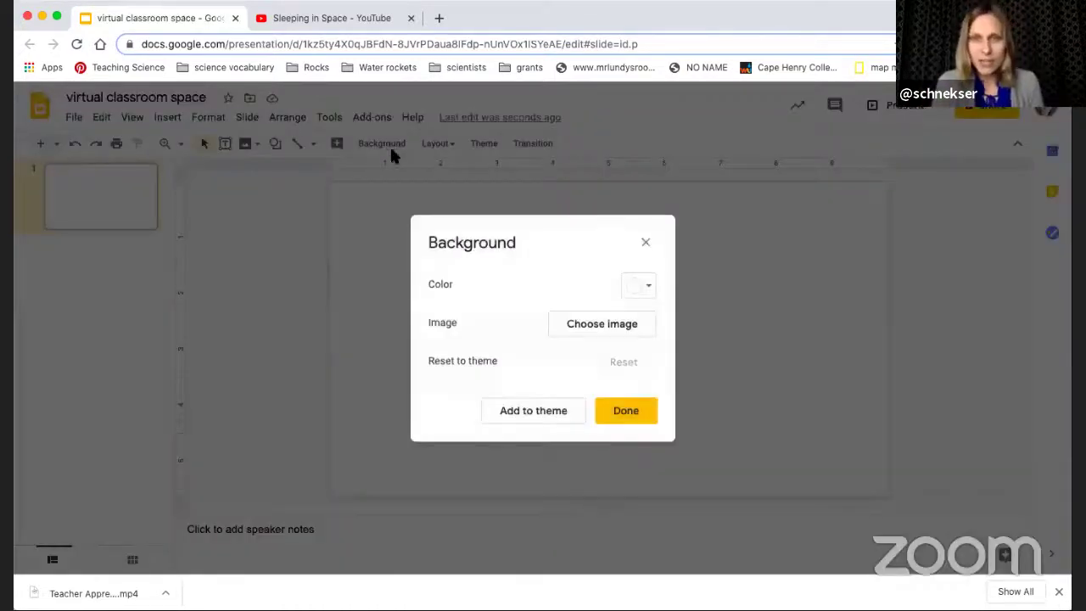
pyautogui.click(572, 327)
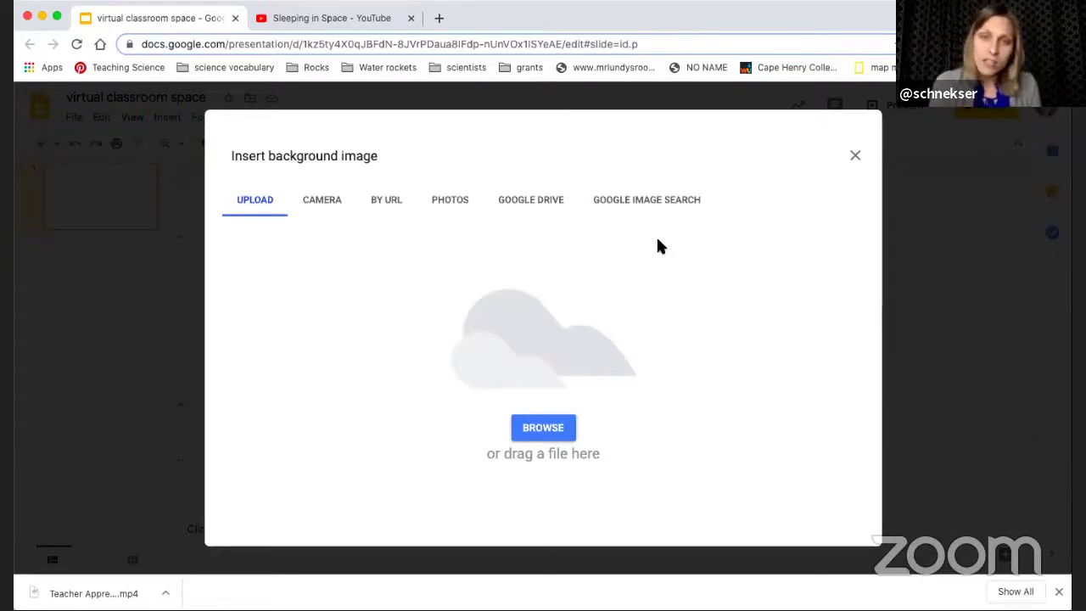
pyautogui.click(650, 201)
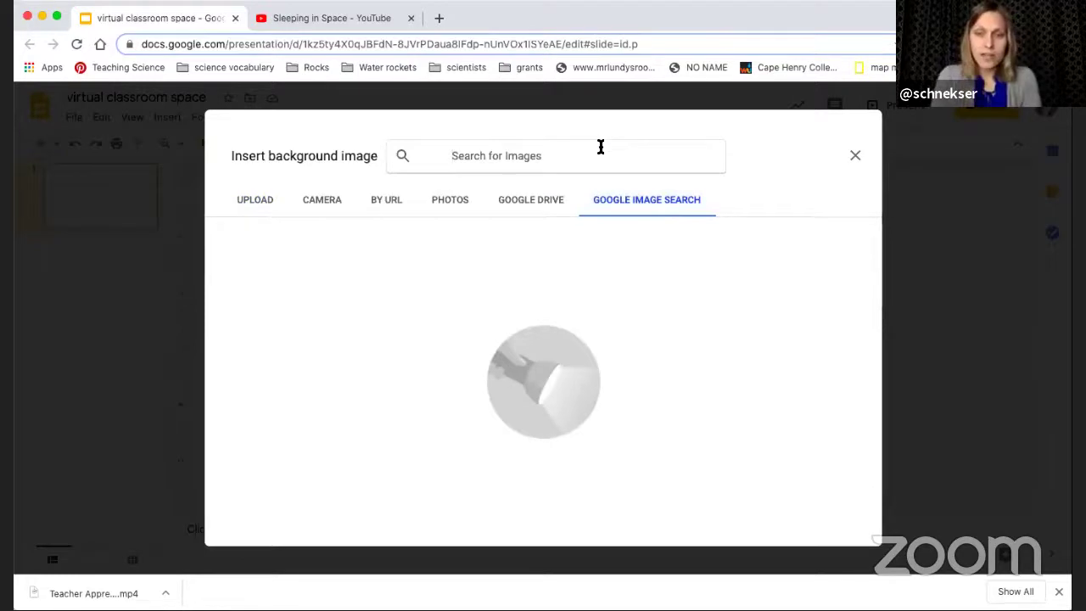
pyautogui.write('space')
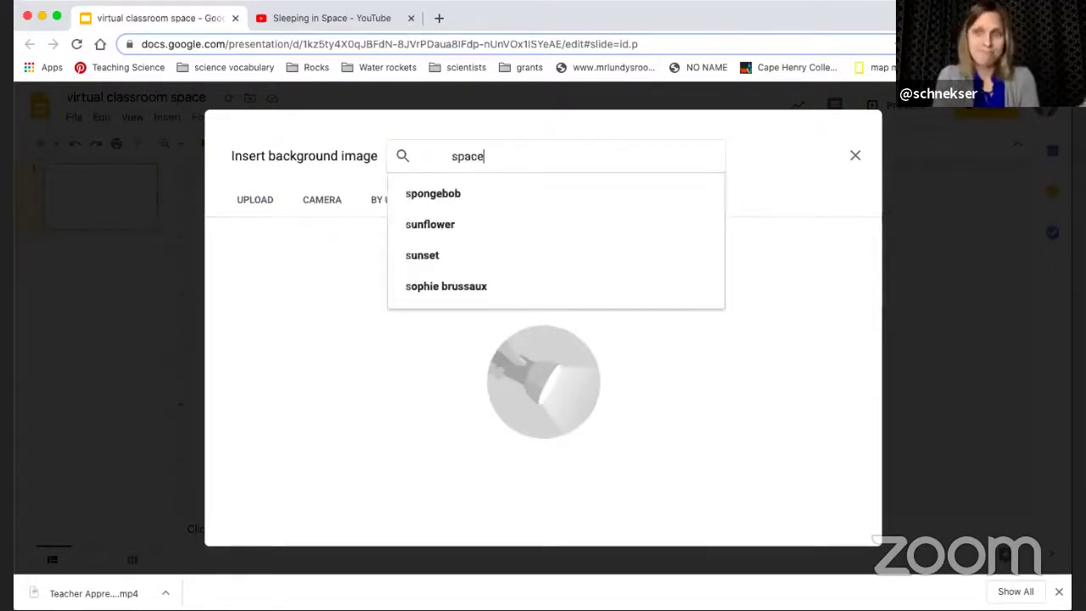
pyautogui.press('Return')
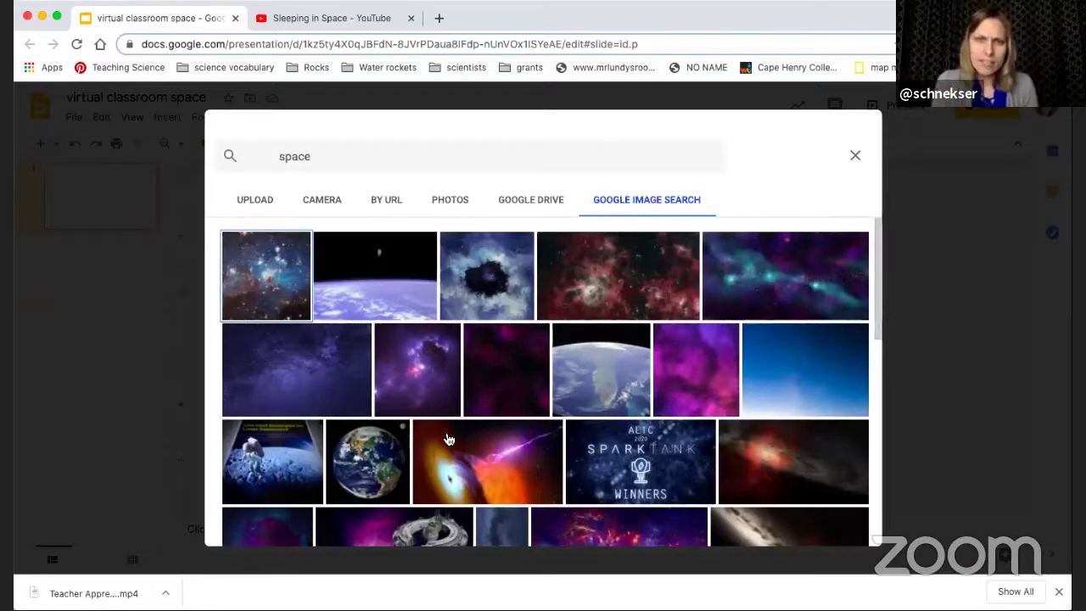
pyautogui.scroll(-3, 449, 440)
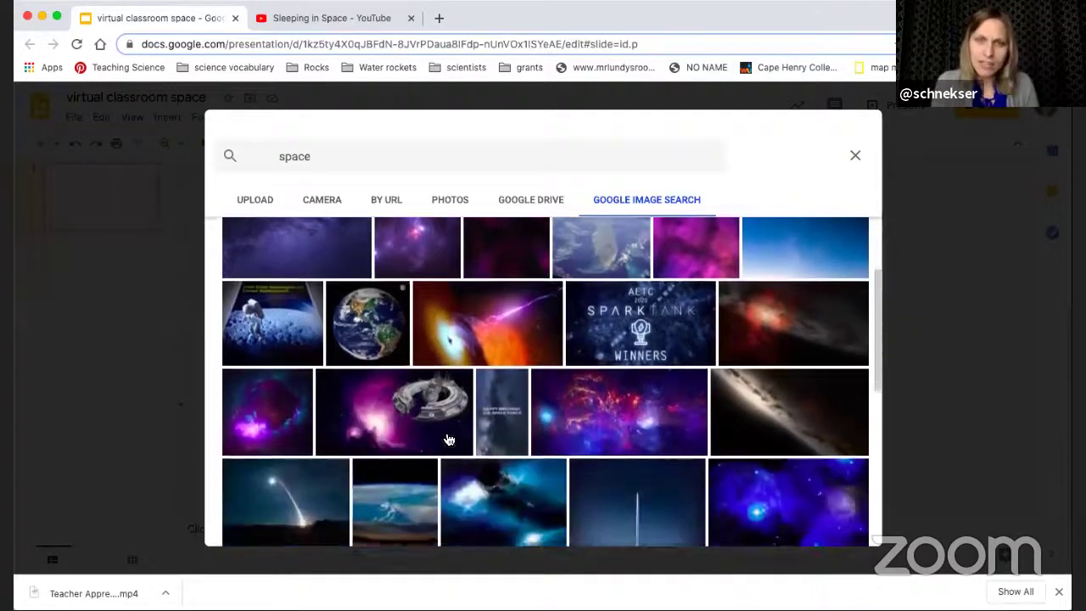
pyautogui.scroll(-3, 449, 439)
pyautogui.scroll(-1, 449, 439)
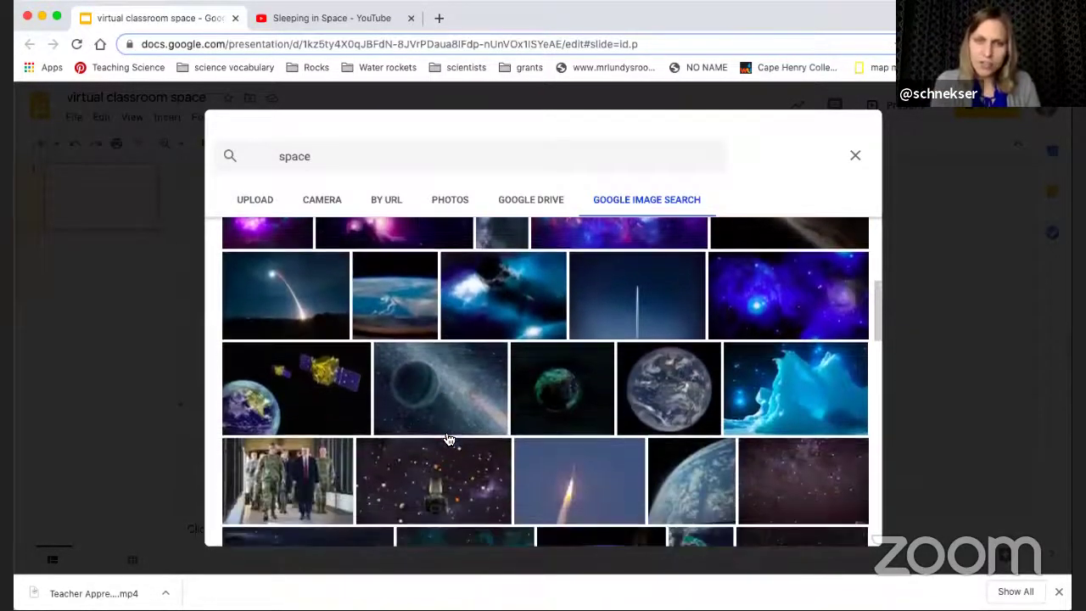
pyautogui.scroll(10, 449, 440)
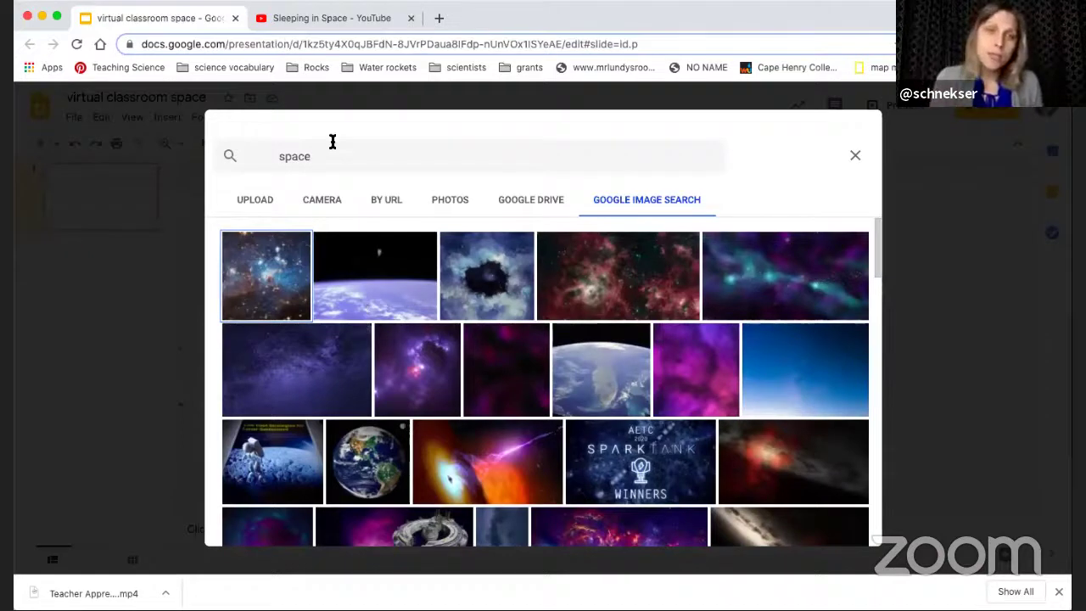
# Search the background images for "walls and floor" and look through the results for a room backdrop.
pyautogui.moveTo(331, 158); pyautogui.dragTo(209, 153)
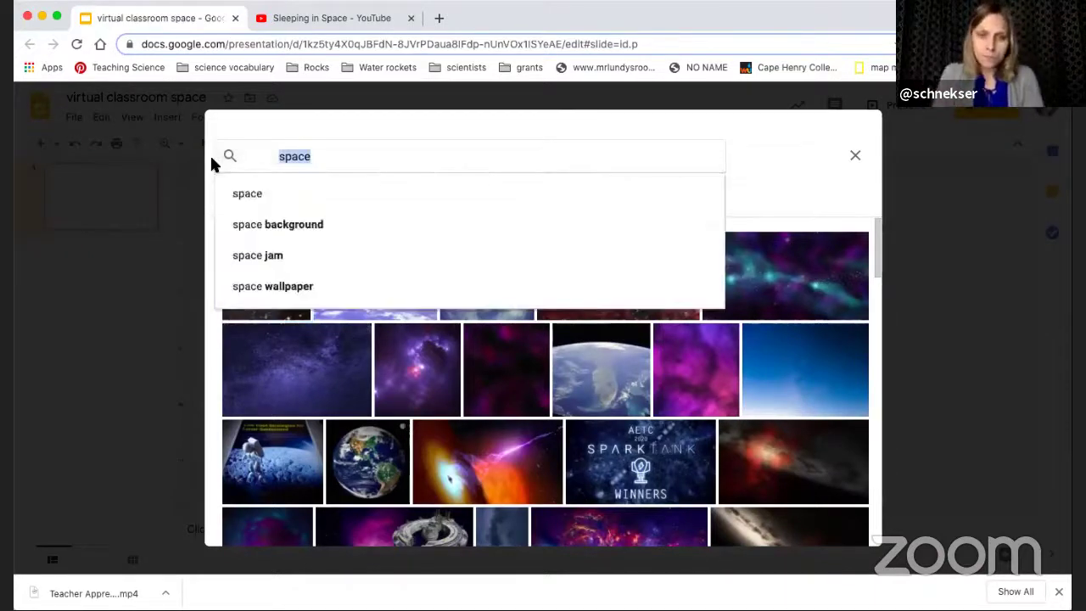
pyautogui.write('walls and ')
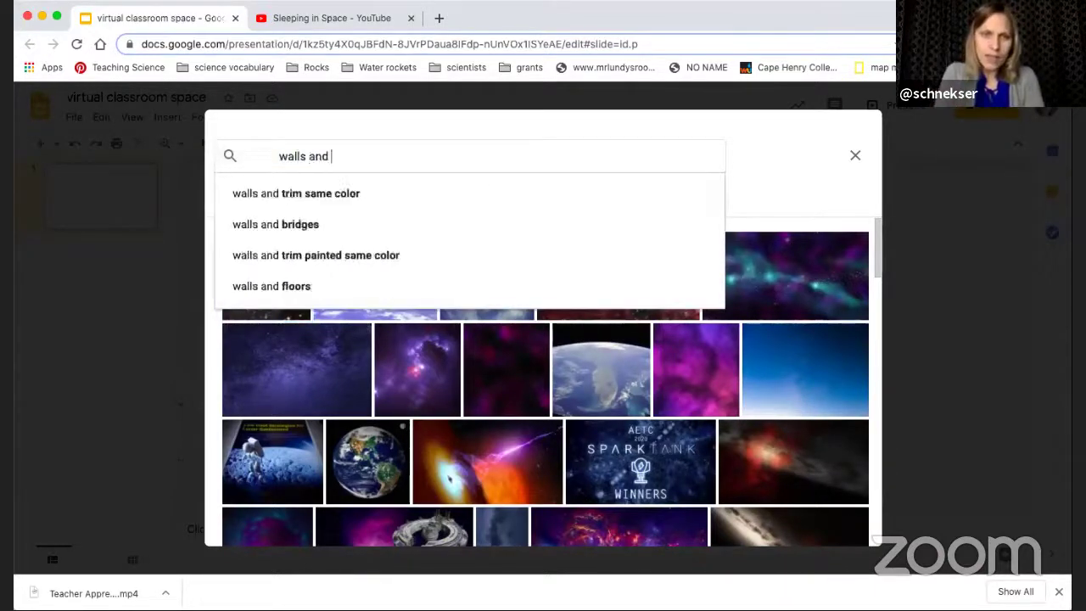
pyautogui.write('floor')
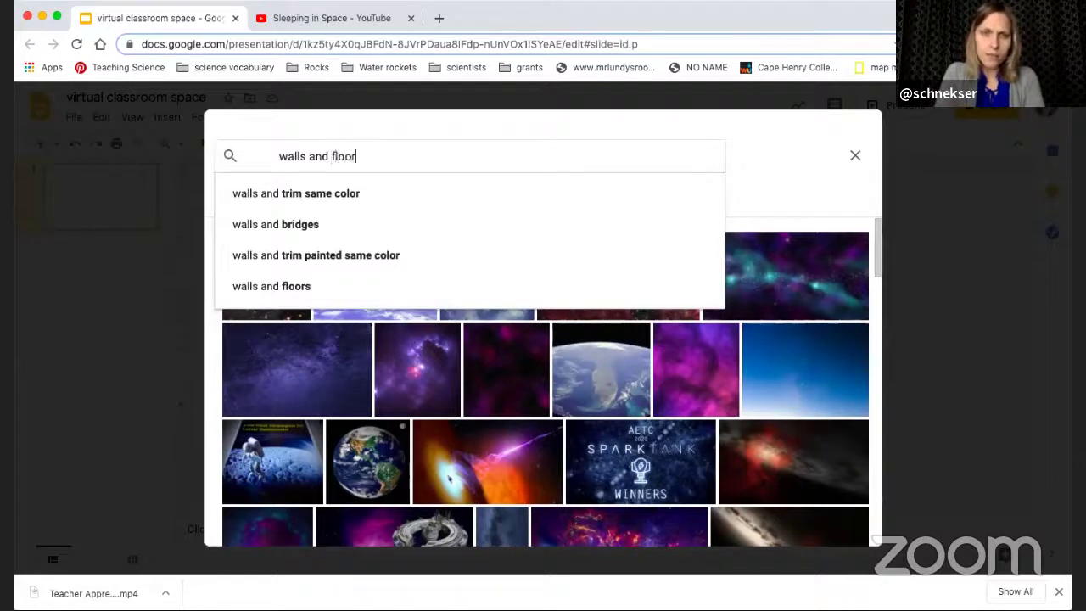
pyautogui.press('Return')
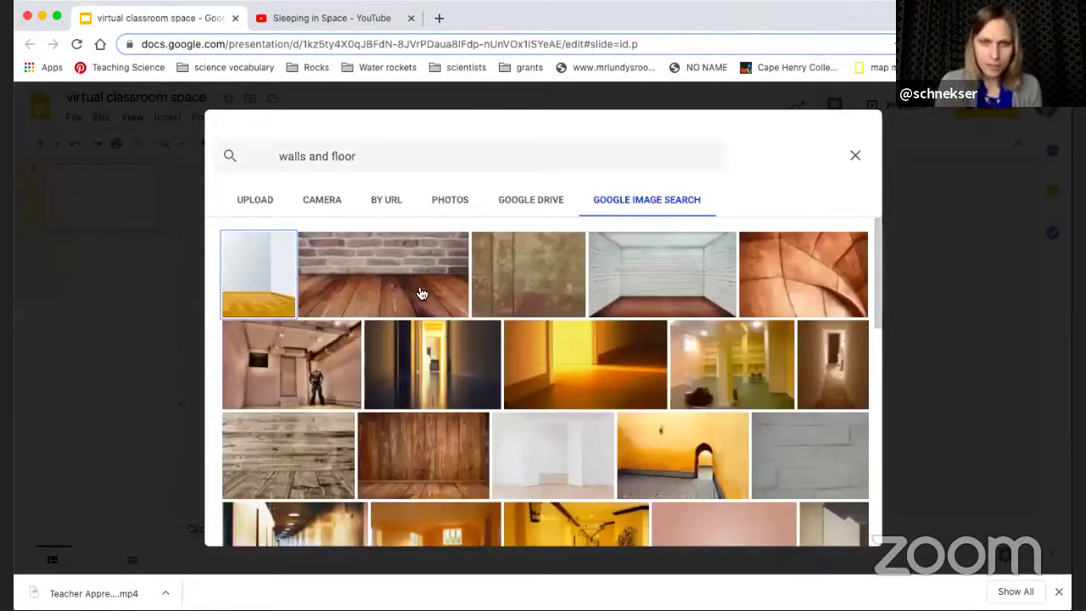
pyautogui.scroll(-1, 489, 432)
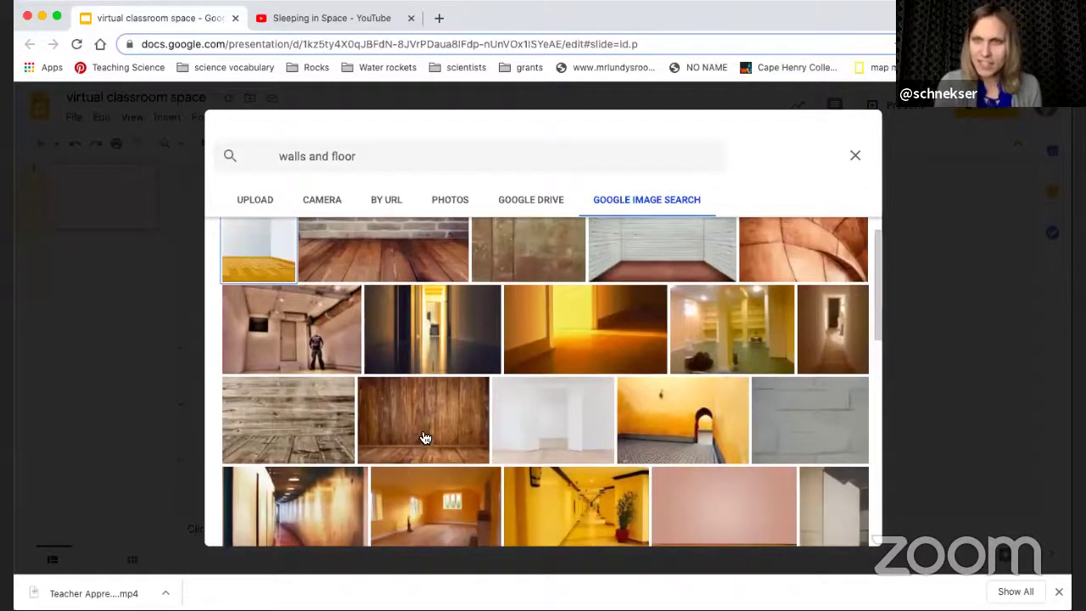
pyautogui.scroll(-3, 511, 414)
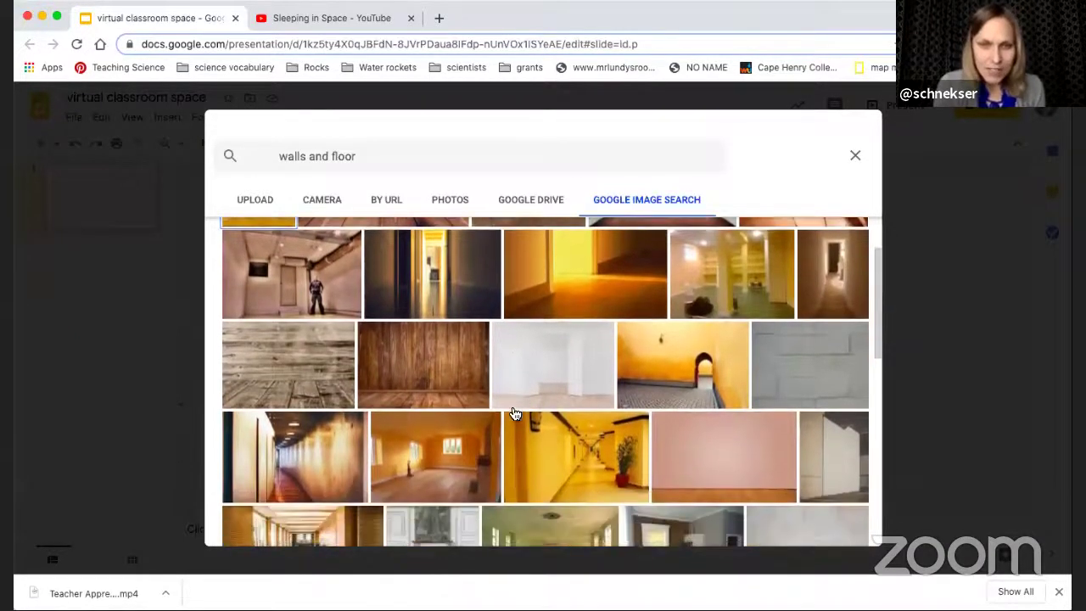
pyautogui.scroll(-4, 515, 413)
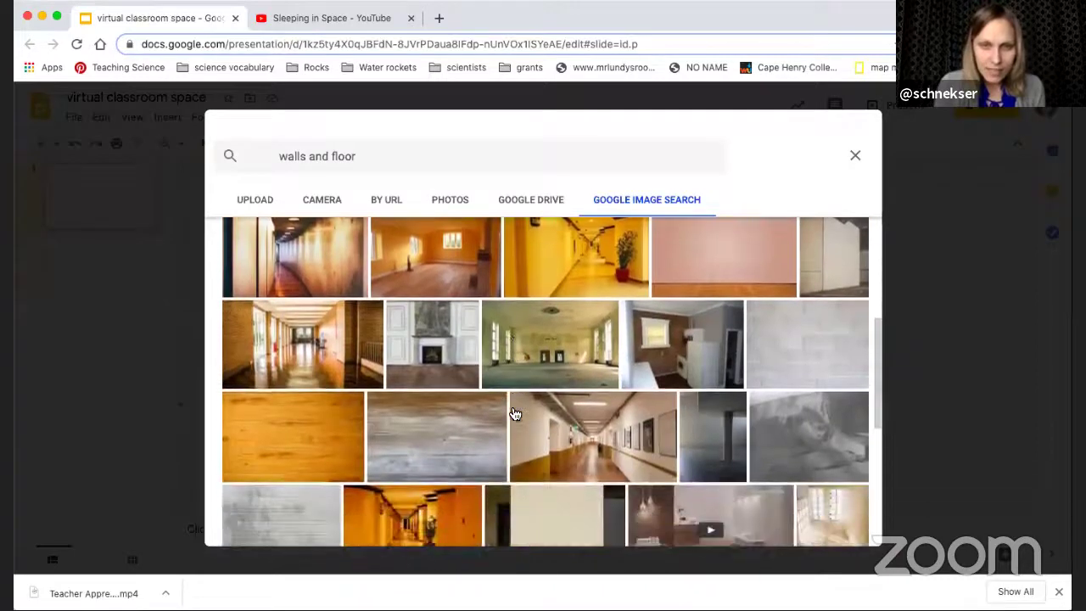
pyautogui.scroll(-3, 516, 414)
pyautogui.scroll(10, 514, 412)
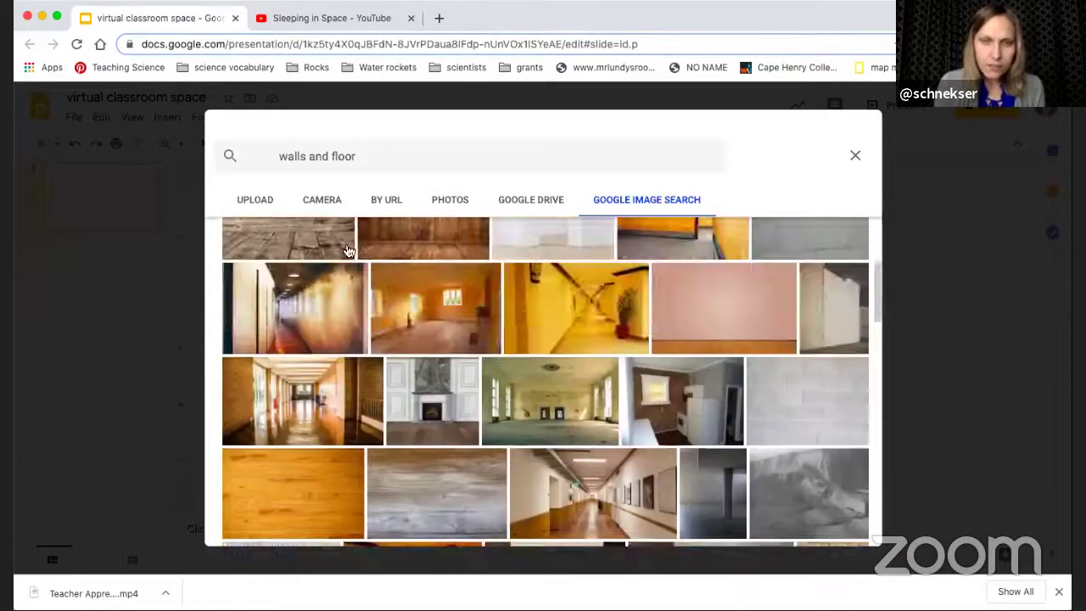
# Change the image search to "wall and floor" and look through the room backdrops it offers.
pyautogui.click(304, 156)
pyautogui.press('BackSpace')
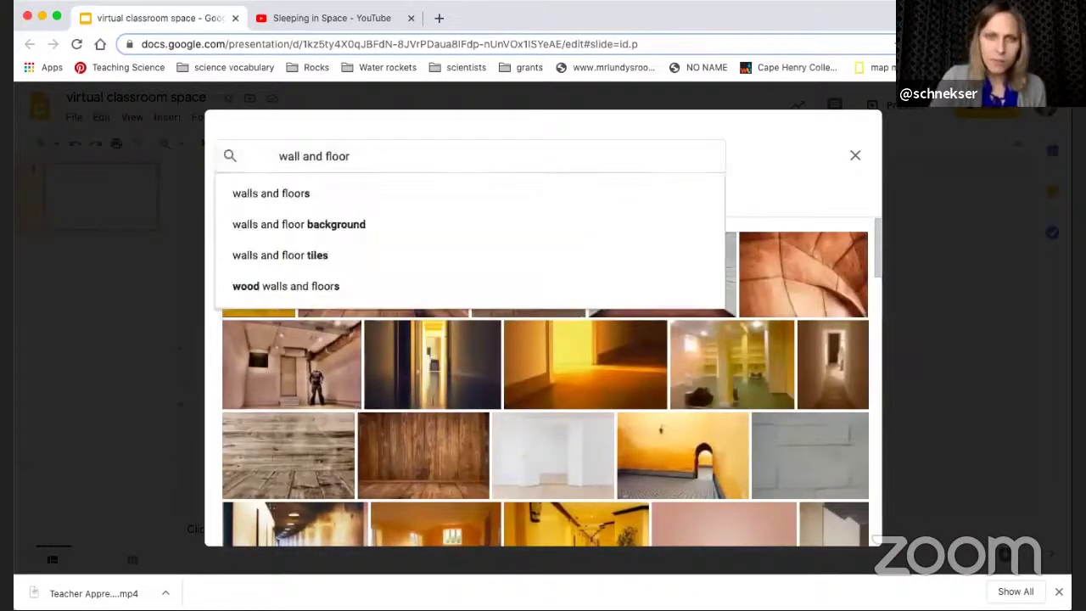
pyautogui.press('Return')
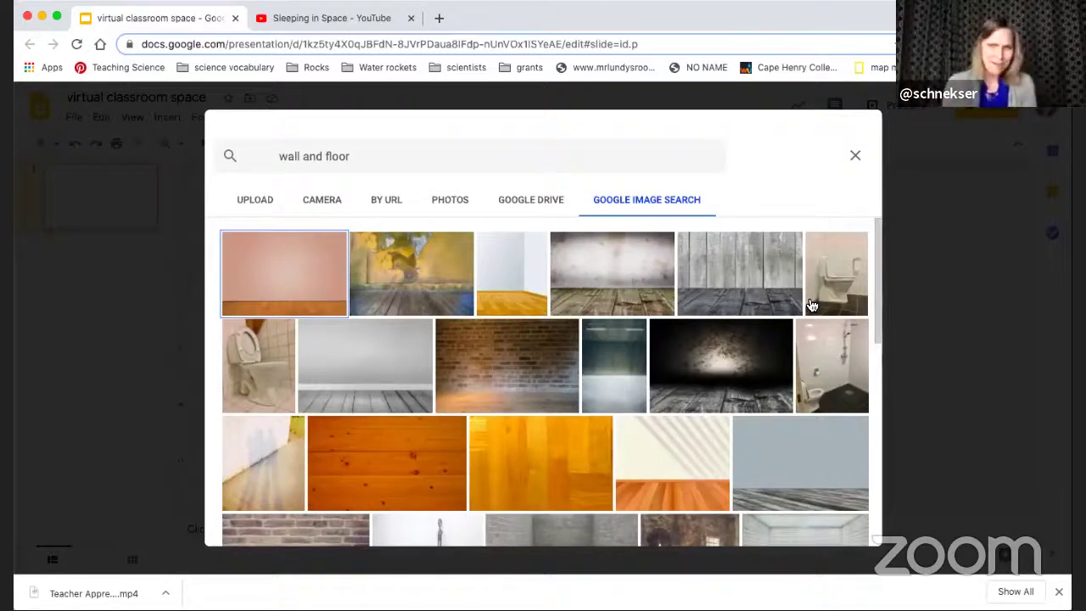
pyautogui.scroll(-5, 665, 331)
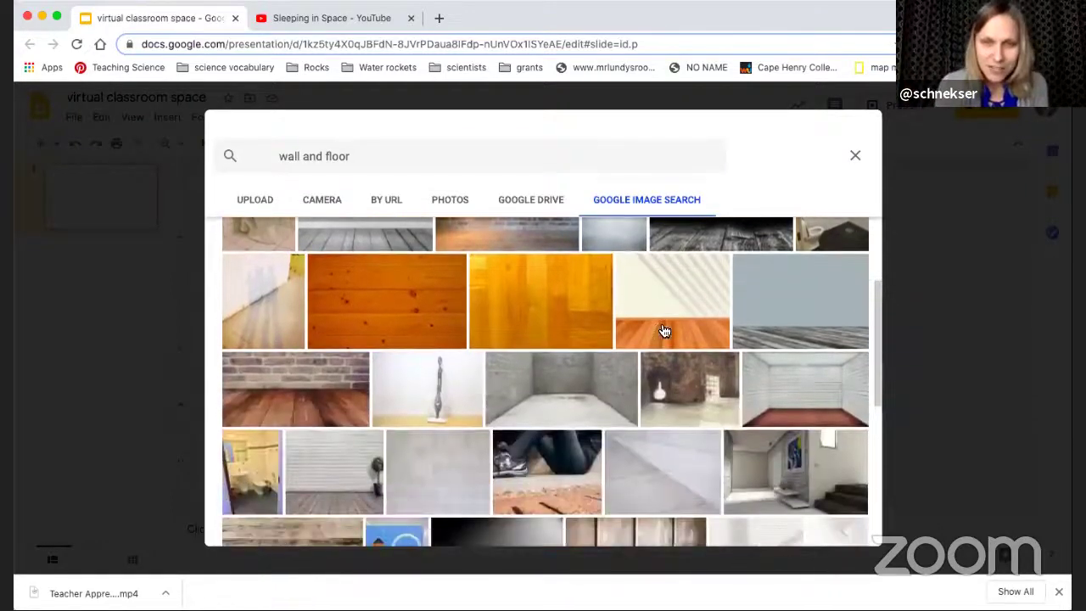
pyautogui.scroll(-2, 654, 335)
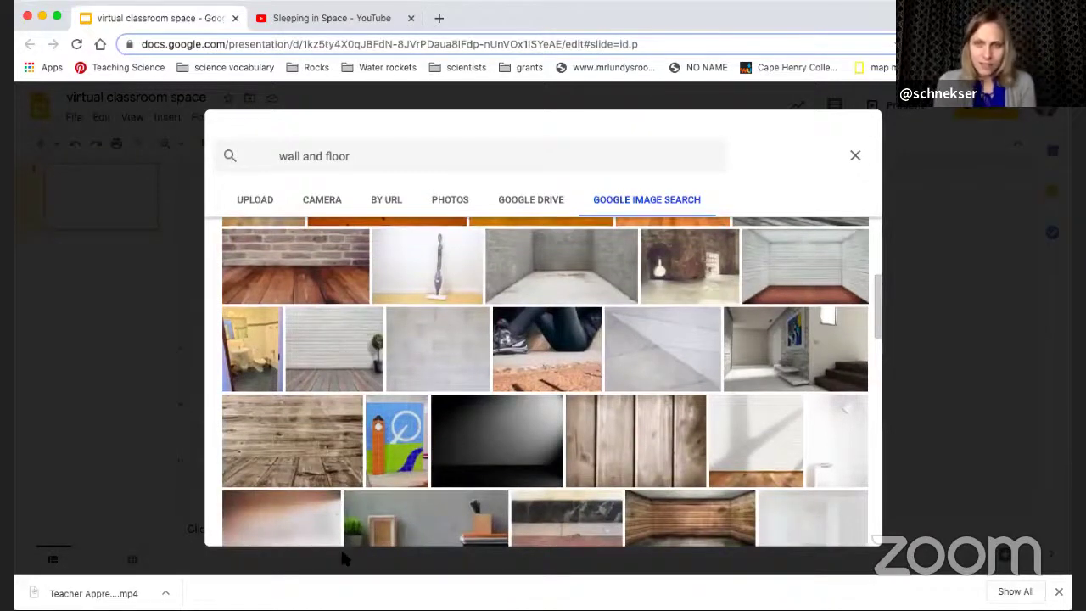
pyautogui.scroll(-1, 492, 390)
pyautogui.scroll(-6, 492, 389)
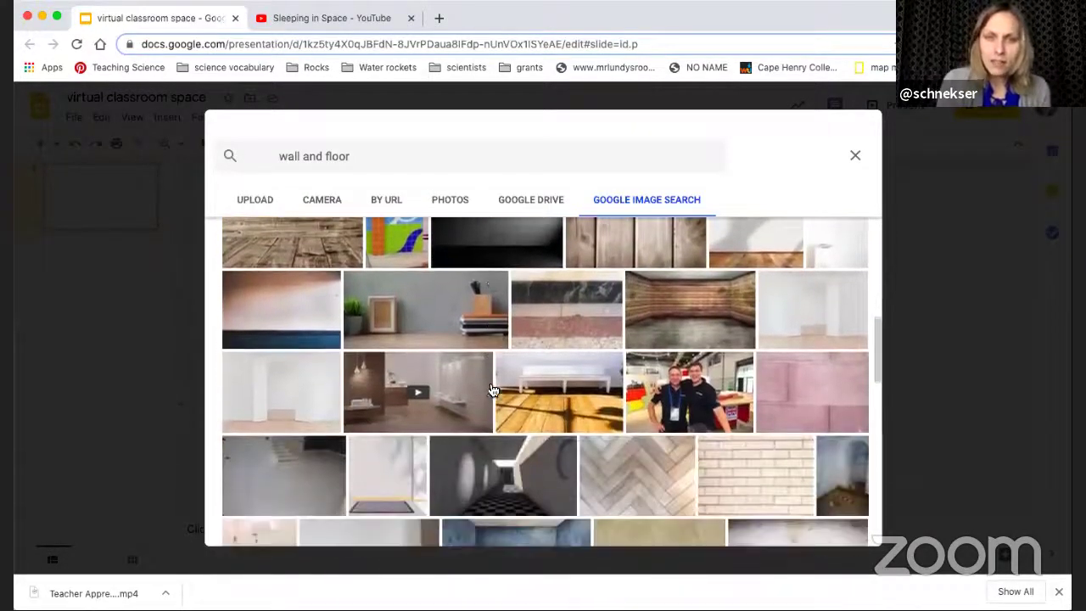
pyautogui.scroll(-6, 492, 389)
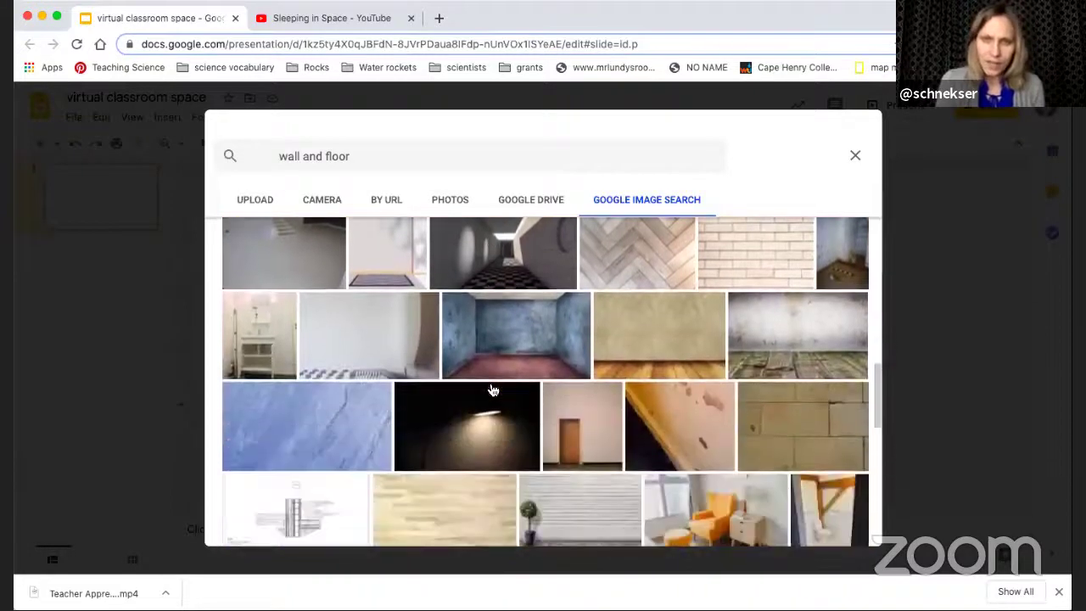
pyautogui.scroll(10, 493, 390)
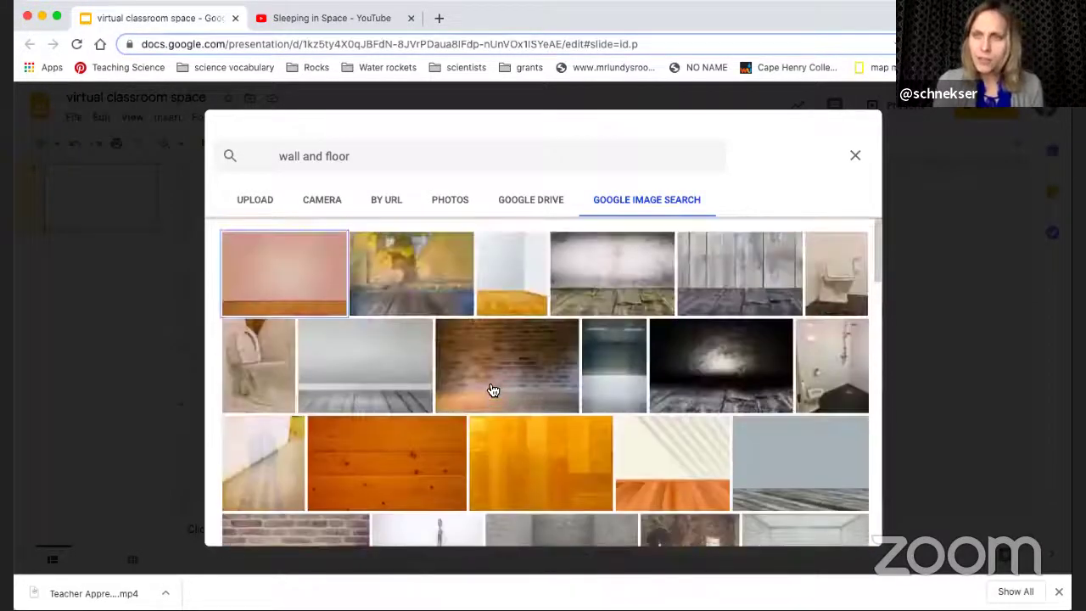
pyautogui.scroll(-2, 492, 390)
pyautogui.scroll(2, 492, 389)
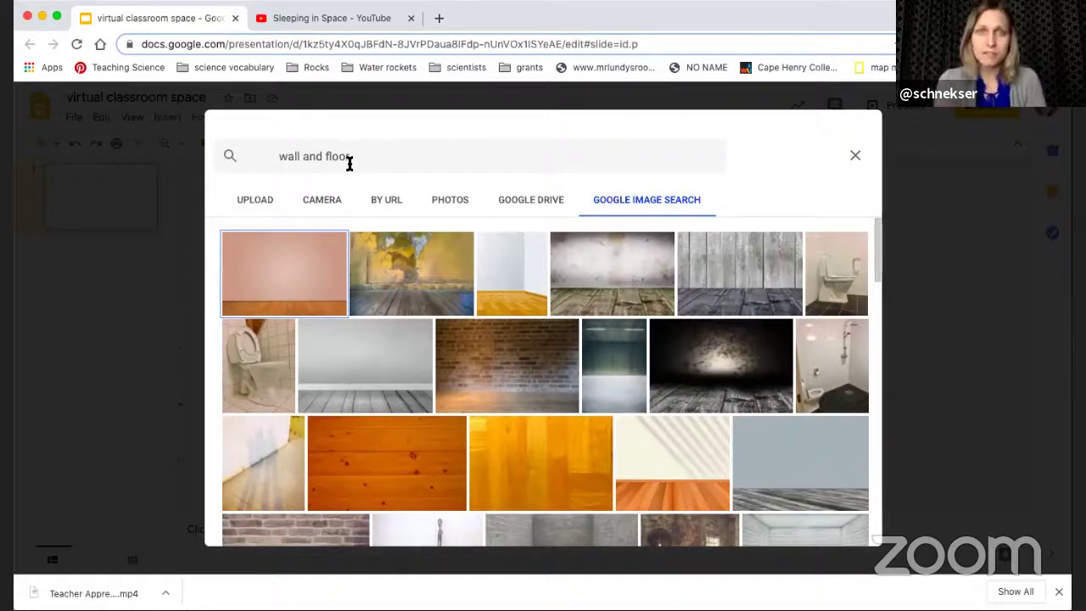
# Search the images for "space" and apply the picture of an astronaut floating above Earth as the slide background.
pyautogui.moveTo(354, 162); pyautogui.dragTo(237, 161)
pyautogui.write('space')
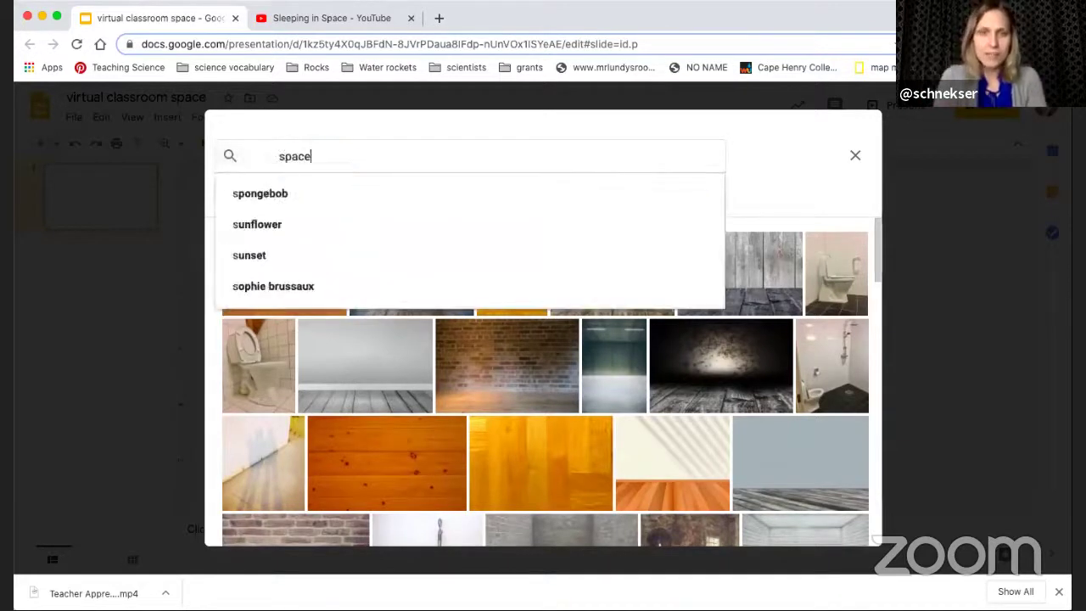
pyautogui.press('Return')
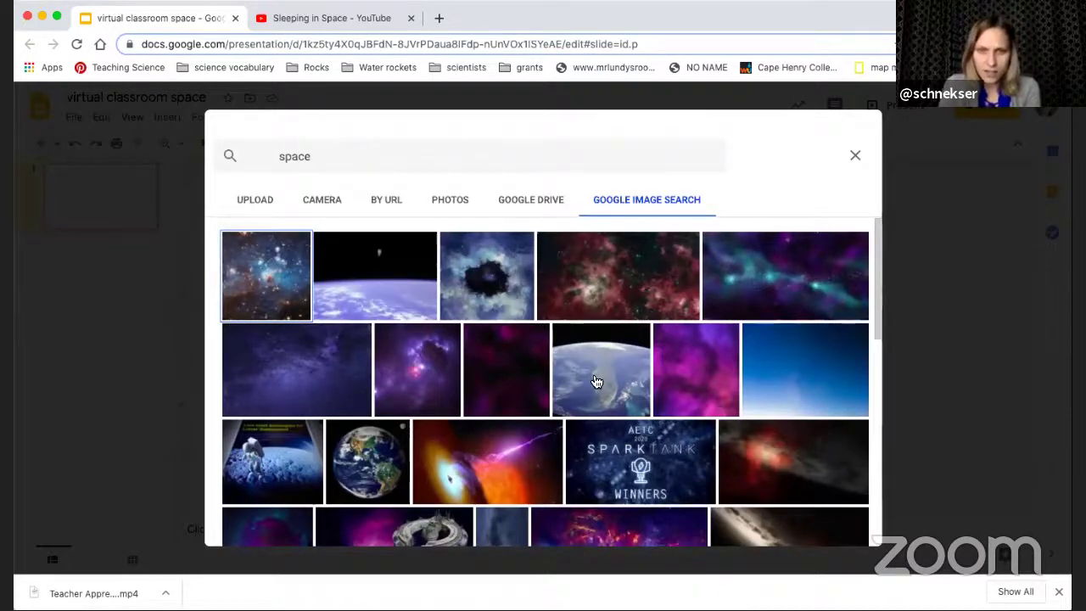
pyautogui.scroll(-3, 597, 383)
pyautogui.scroll(-5, 596, 382)
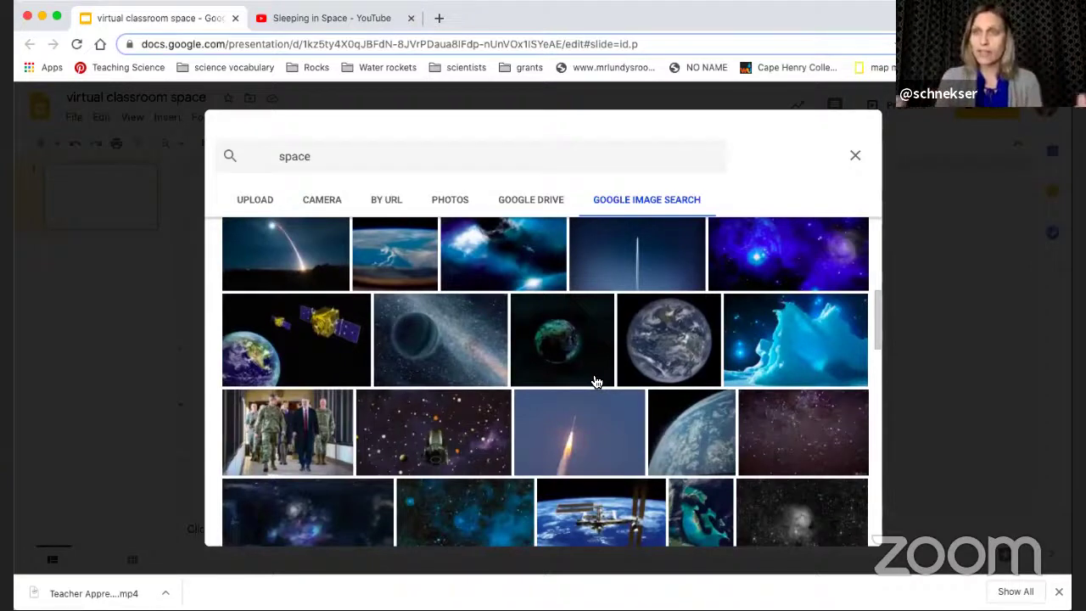
pyautogui.scroll(-6, 597, 383)
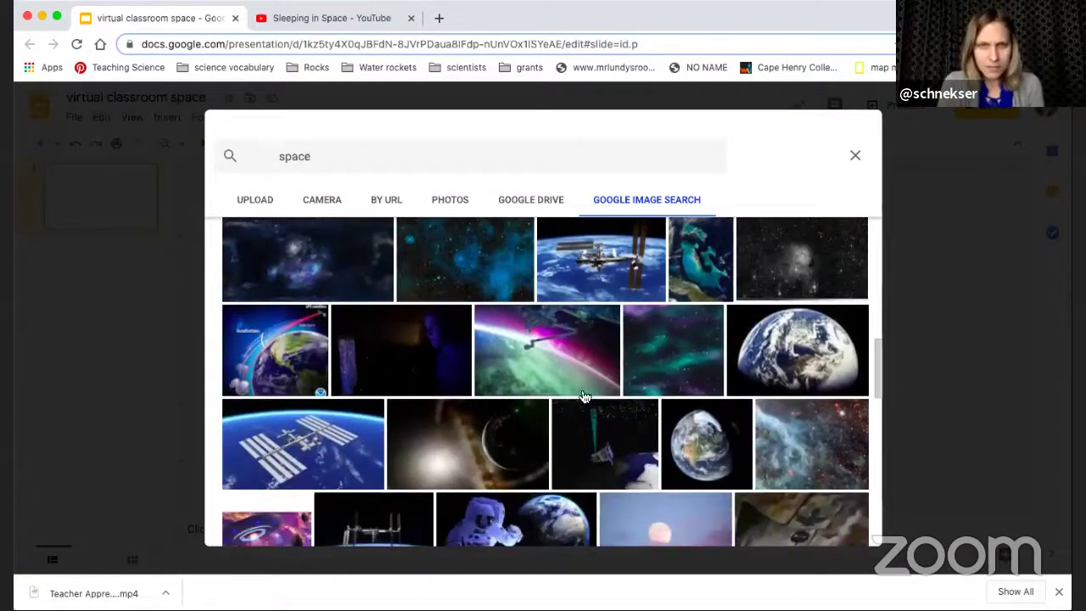
pyautogui.scroll(-2, 636, 442)
pyautogui.scroll(10, 637, 440)
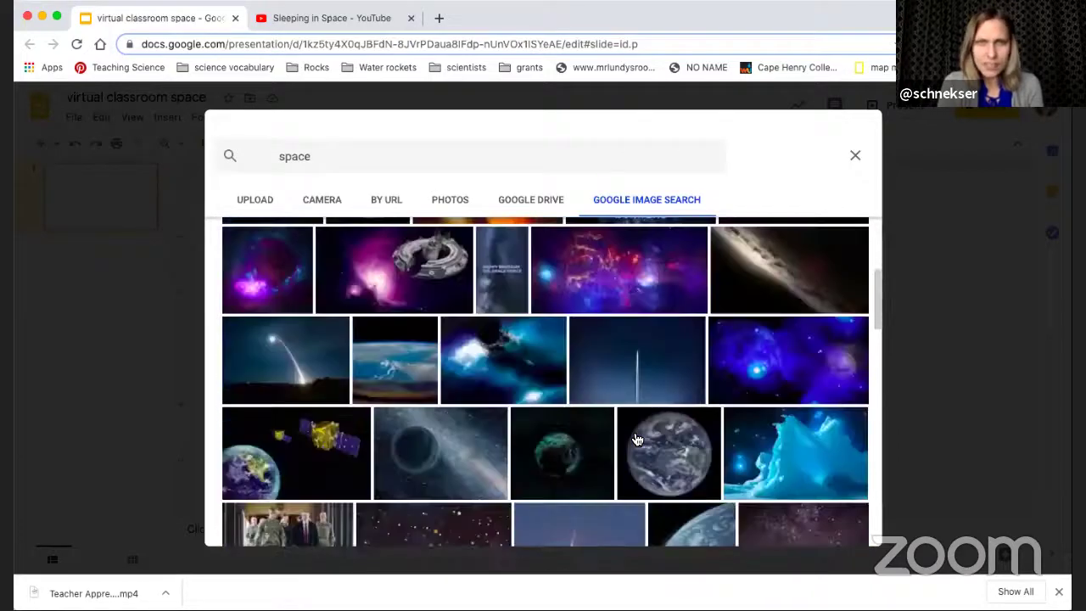
pyautogui.click(371, 300)
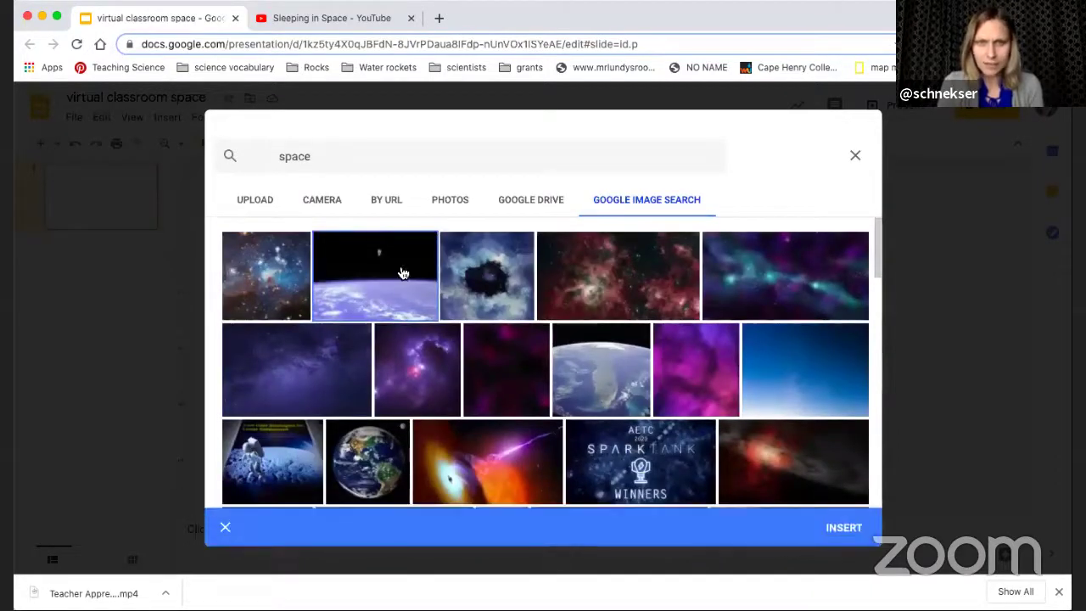
pyautogui.click(833, 528)
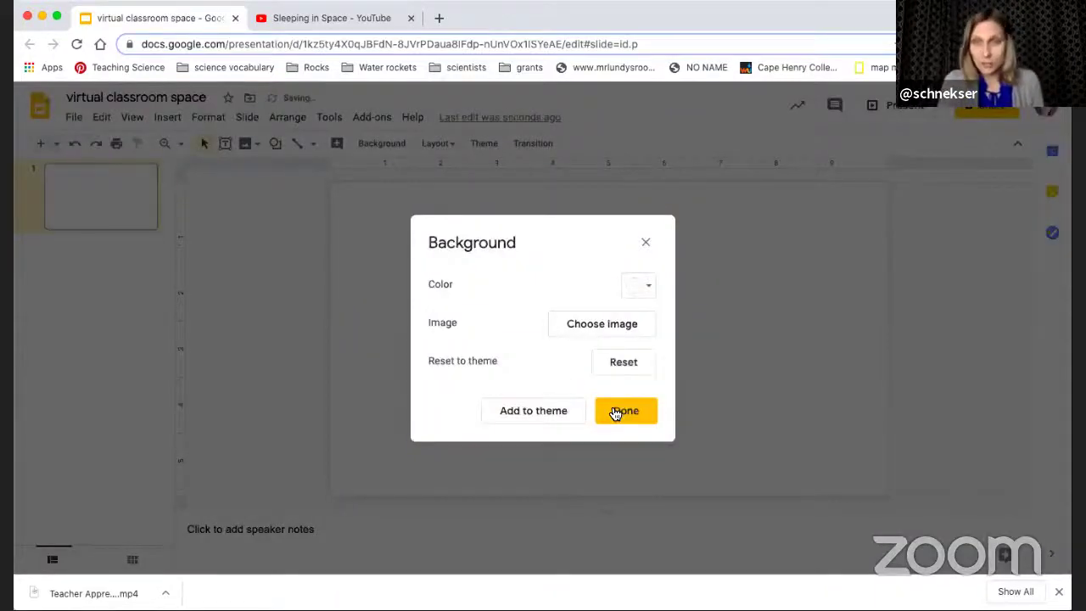
pyautogui.click(616, 412)
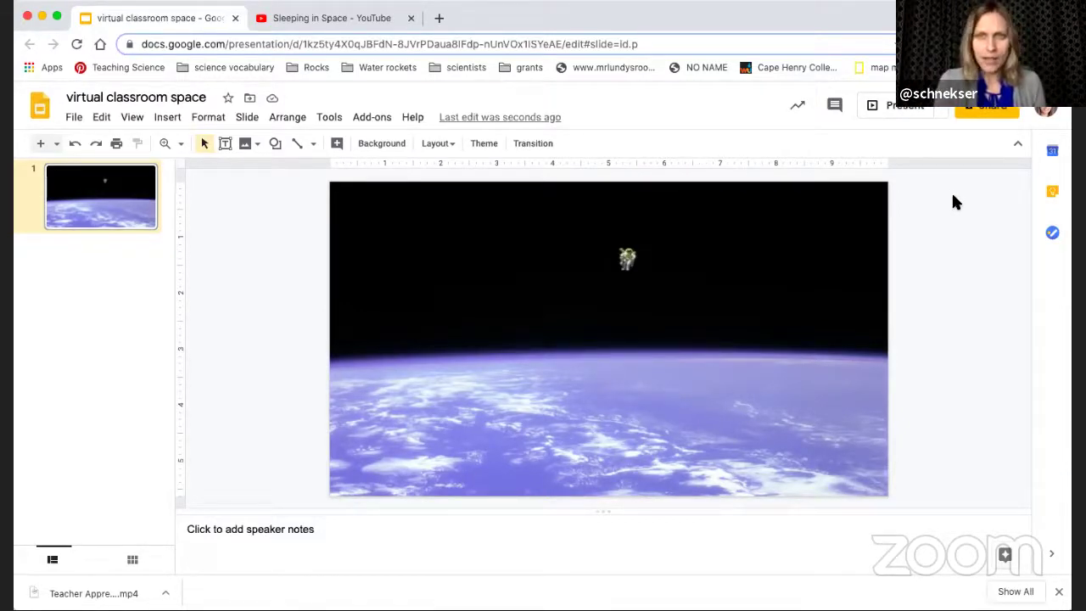
# View the "Sleeping in Space" video page on YouTube, then return to the presentation.
pyautogui.click(319, 22)
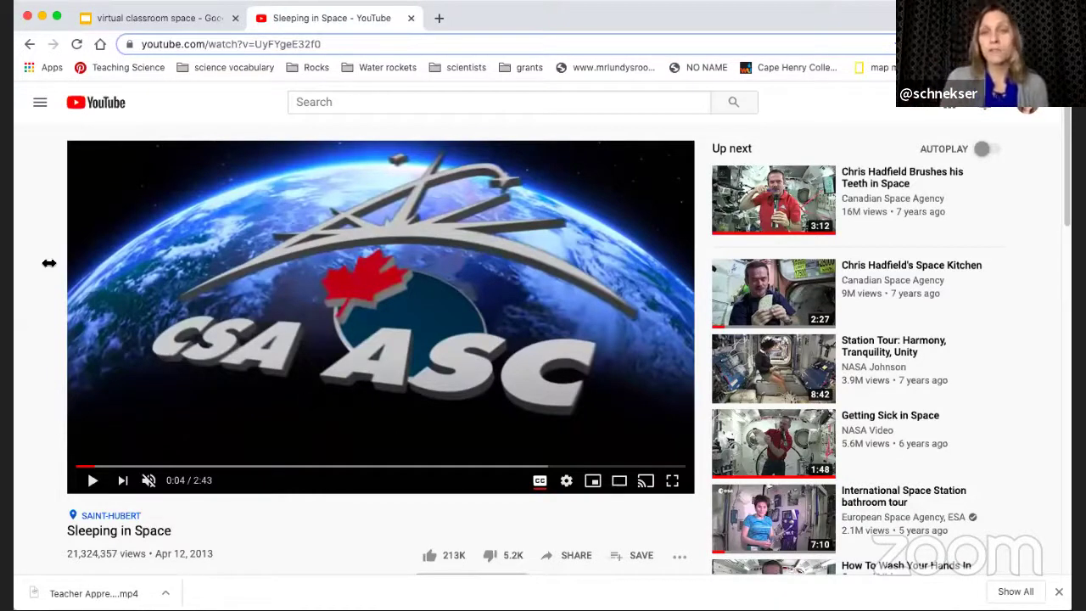
pyautogui.click(125, 25)
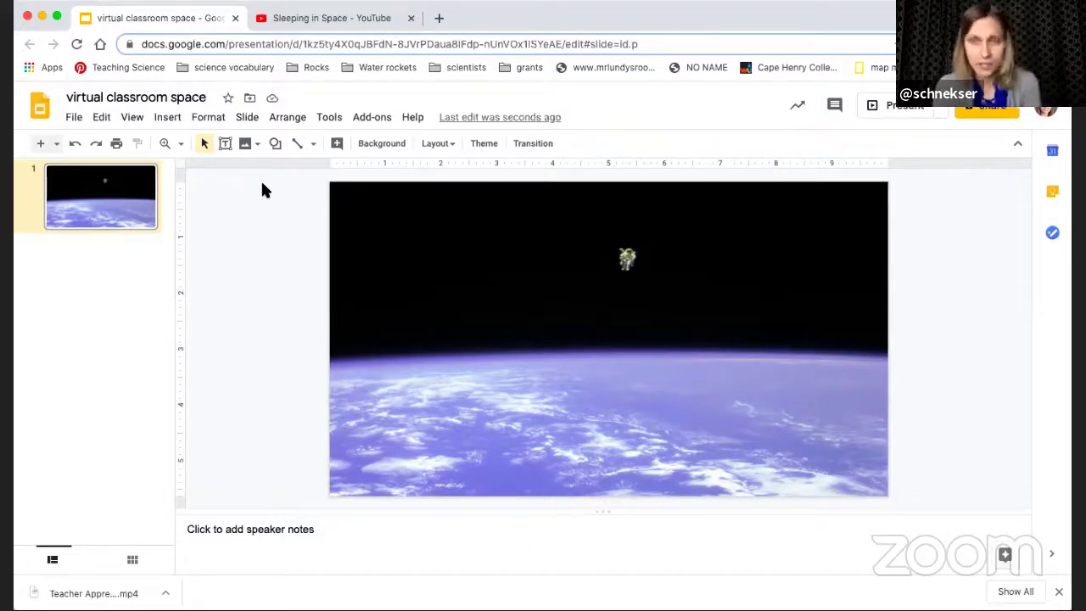
pyautogui.click(176, 121)
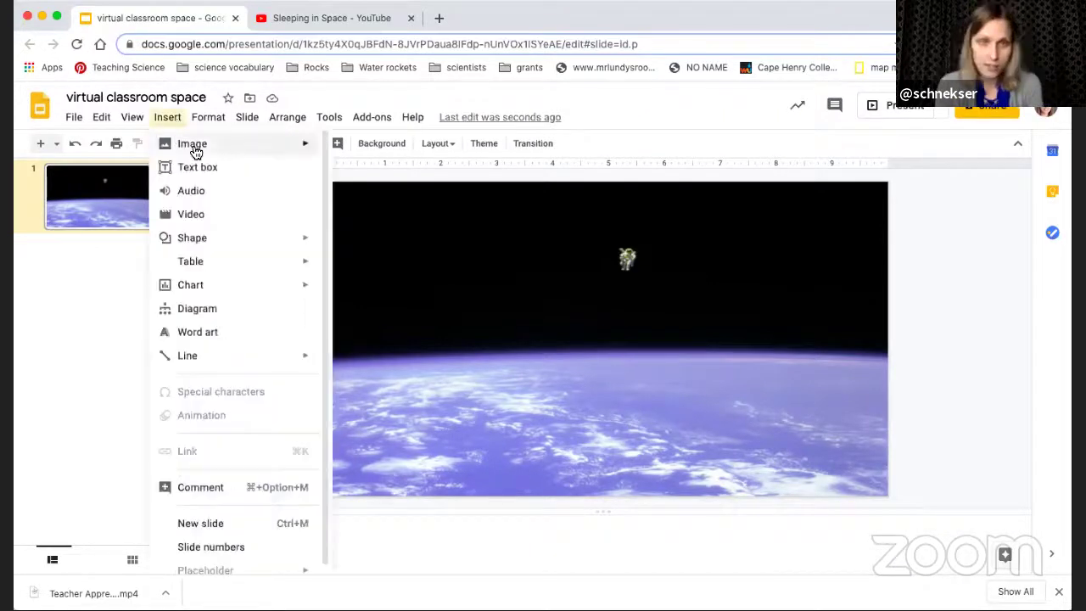
pyautogui.moveTo(262, 146)
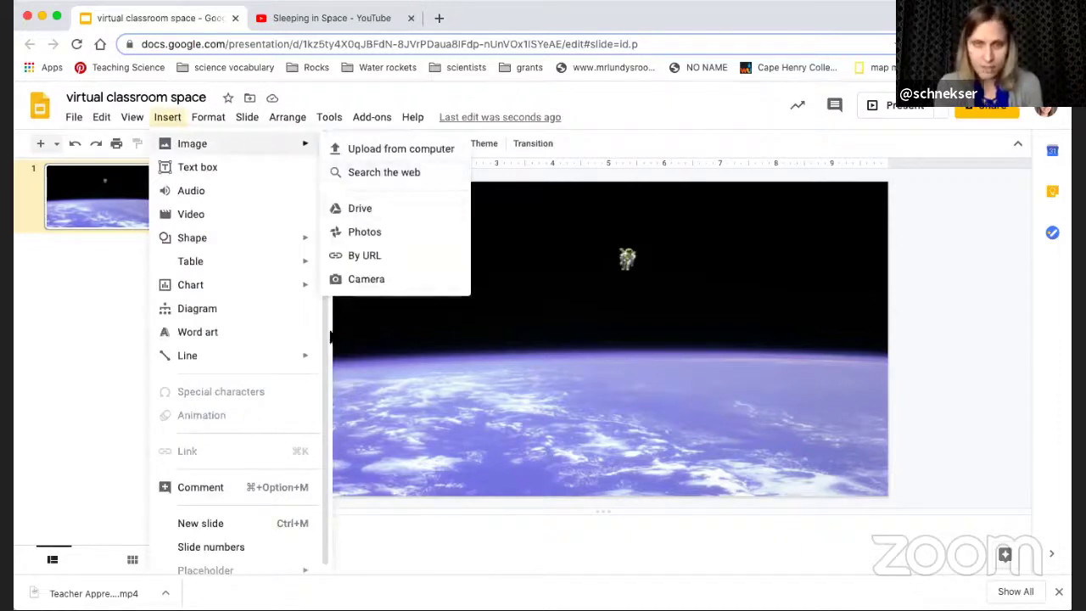
pyautogui.click(618, 123)
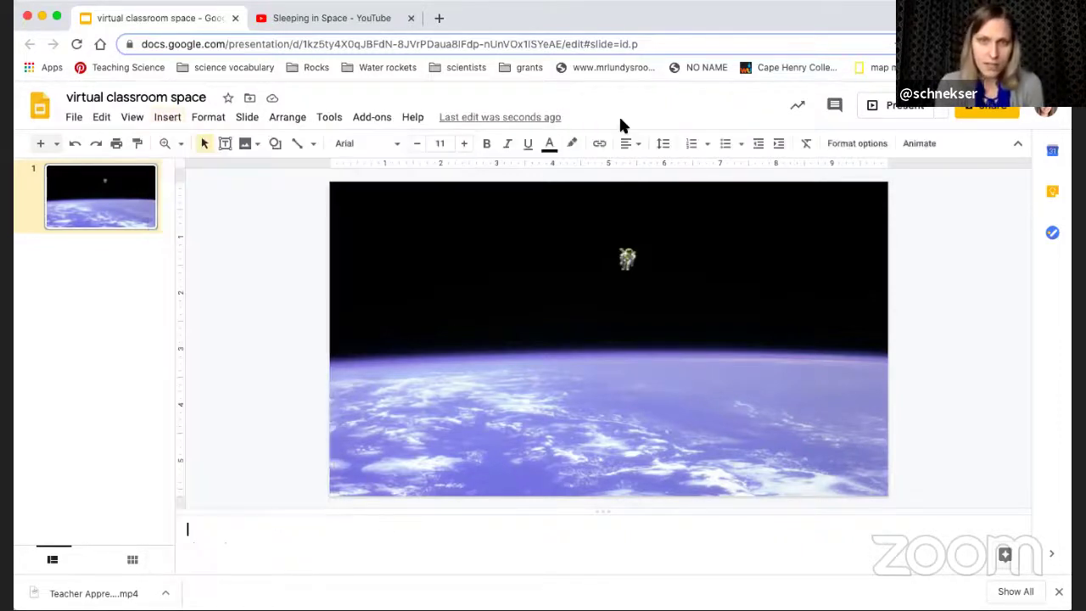
# Open the web image search for inserting pictures and search for "mars".
pyautogui.click(246, 146)
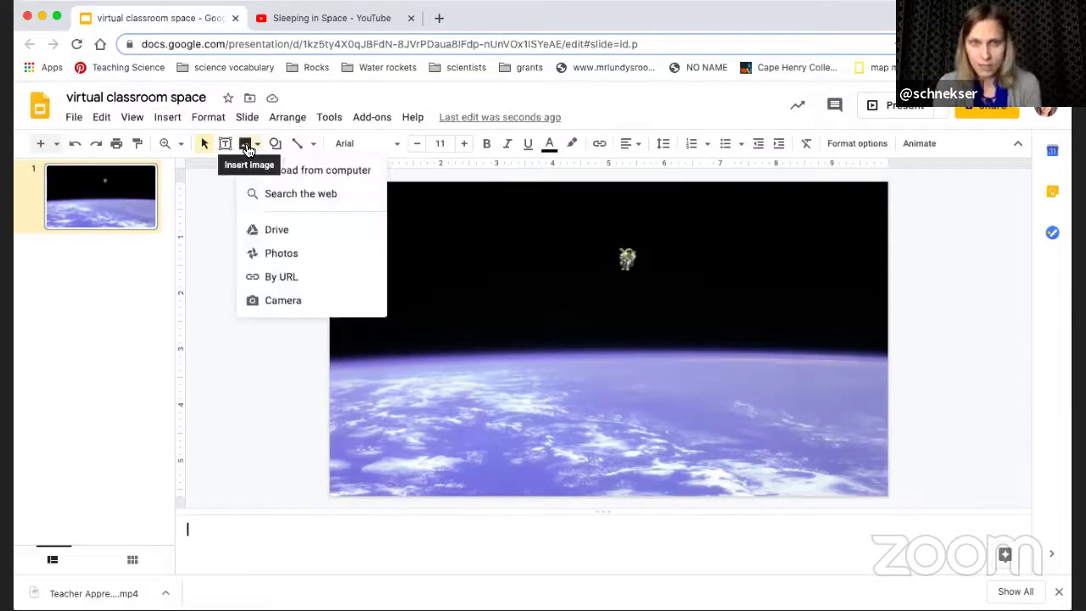
pyautogui.click(265, 194)
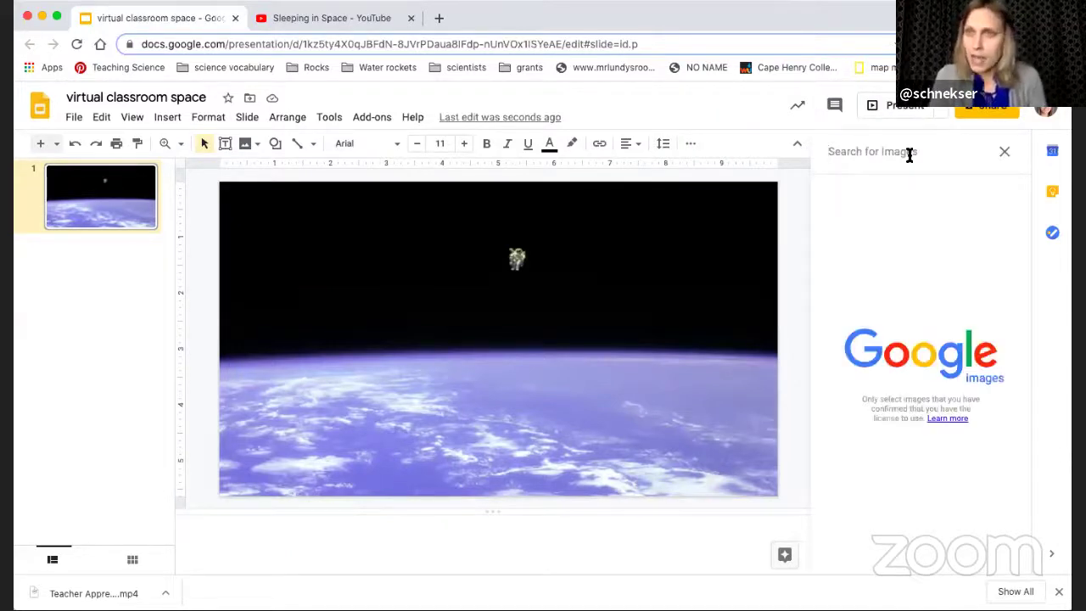
pyautogui.write('mars')
pyautogui.press('Return')
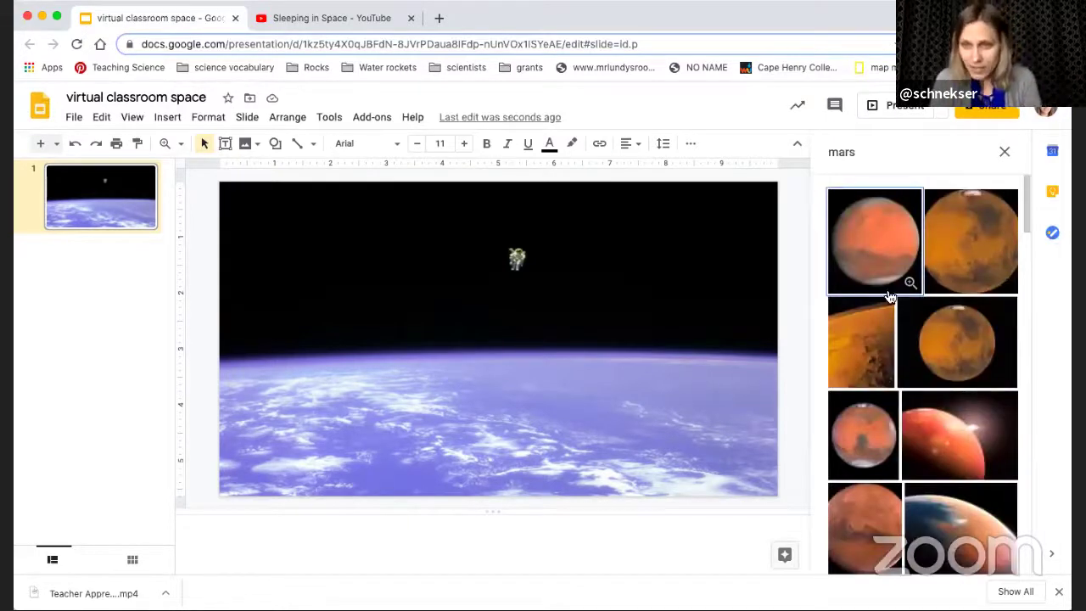
# Refine the image search to "mars transparent" and insert the orange Mars globe picture on the slide.
pyautogui.click(881, 152)
pyautogui.write('tran')
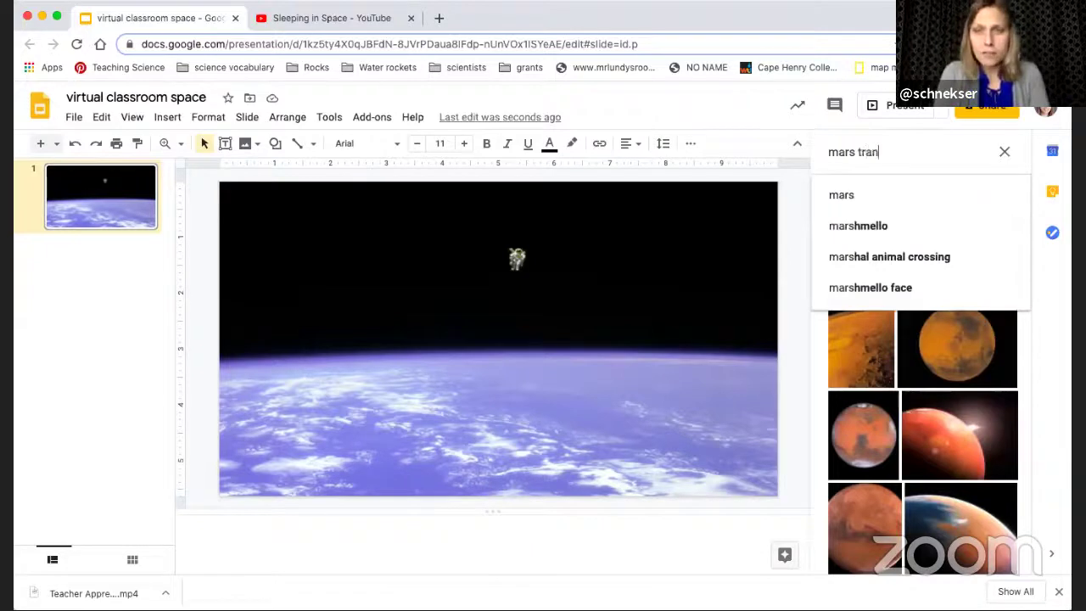
pyautogui.write('sparent')
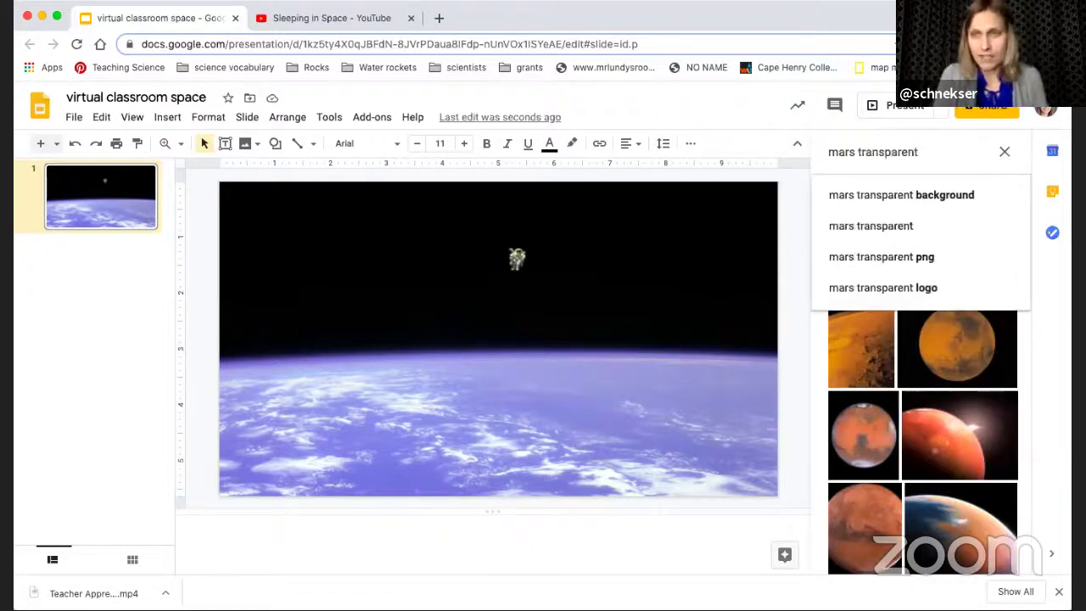
pyautogui.press('Return')
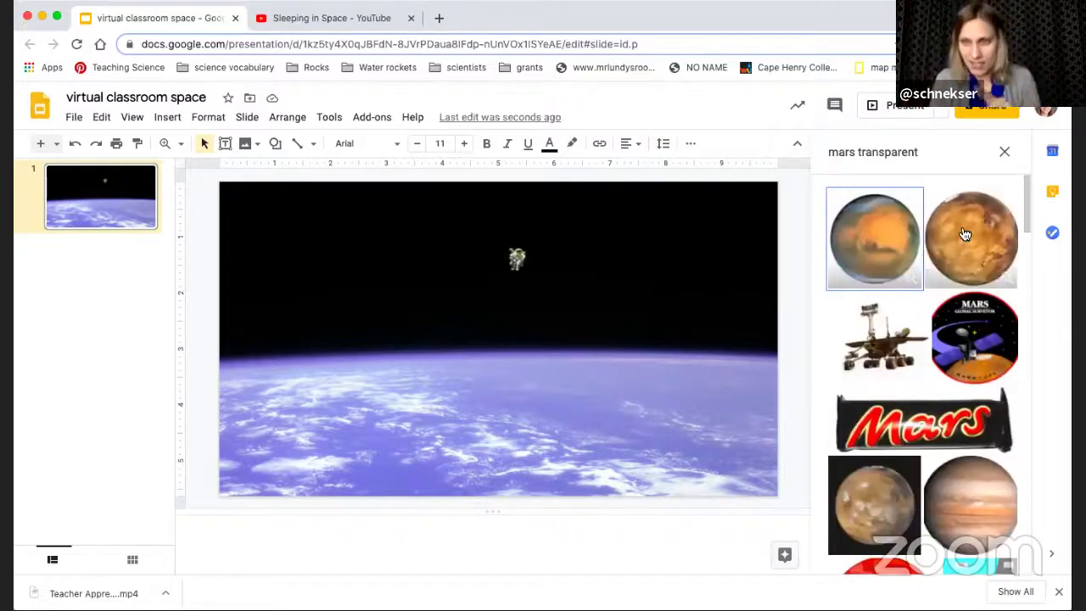
pyautogui.click(965, 234)
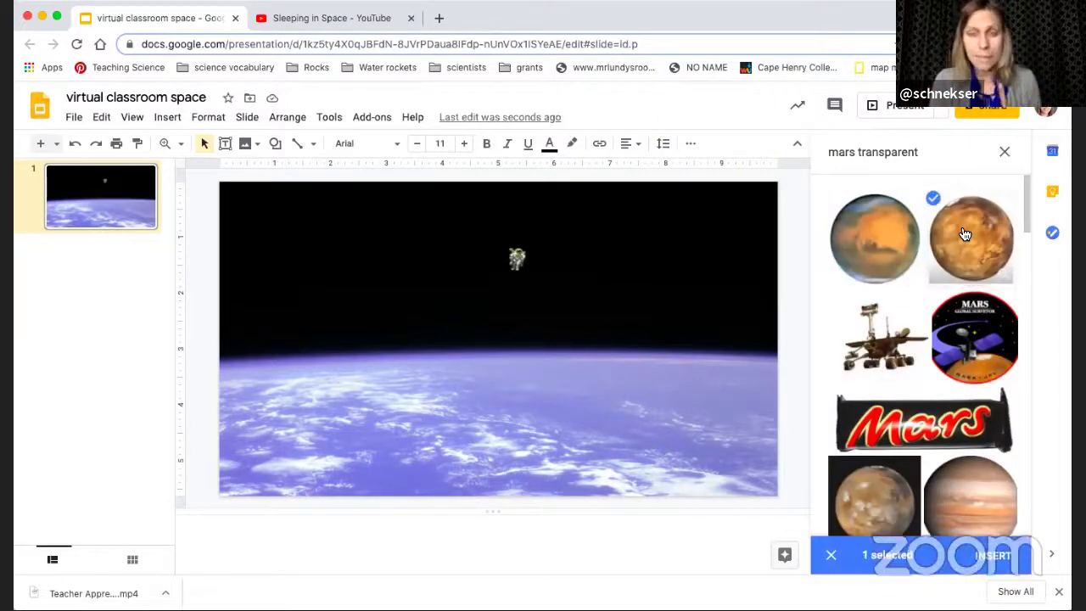
pyautogui.click(965, 234)
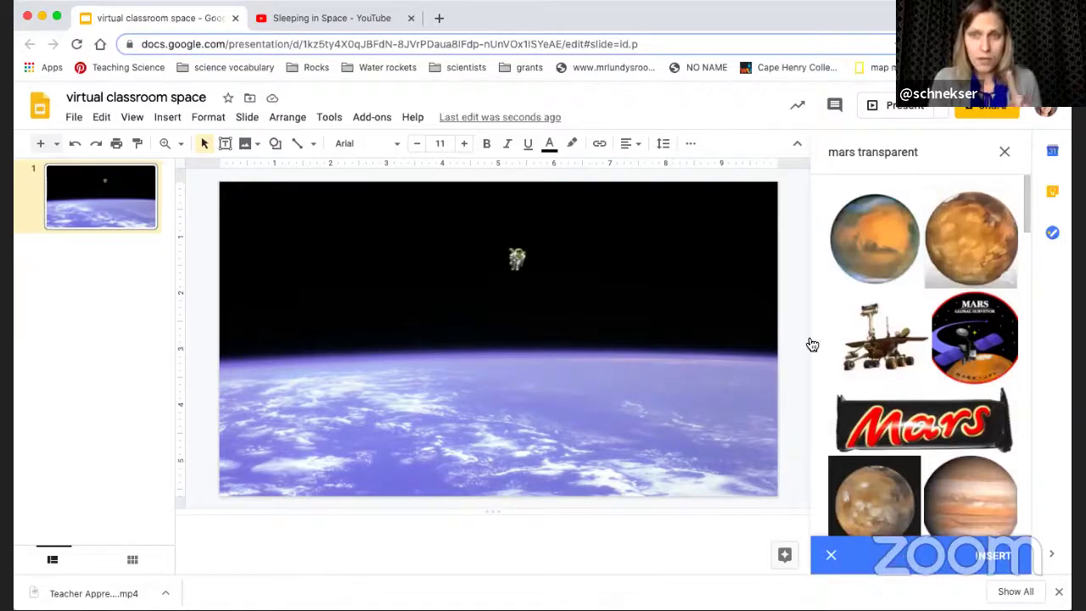
pyautogui.click(993, 555)
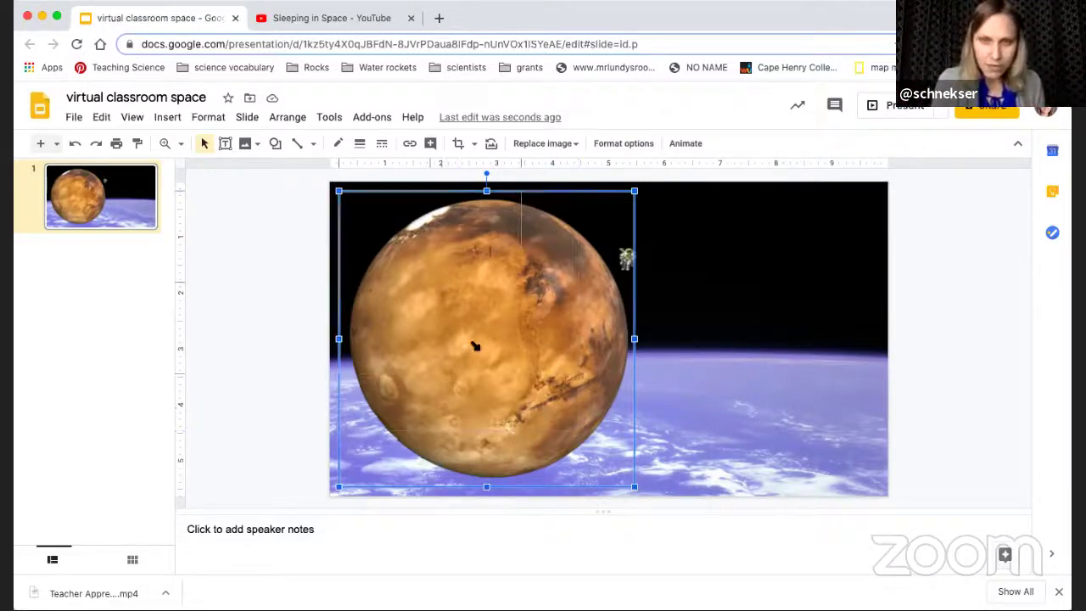
# Shrink the Mars picture to a small planet and place it in the black sky near the slide's upper-left corner.
pyautogui.press('super+z')
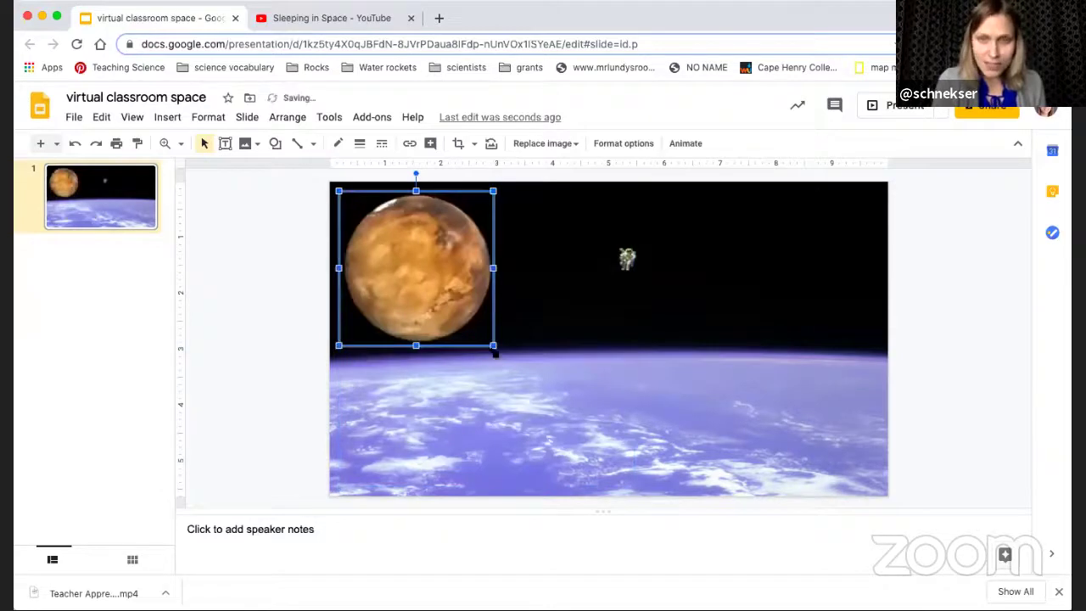
pyautogui.press('super+z')
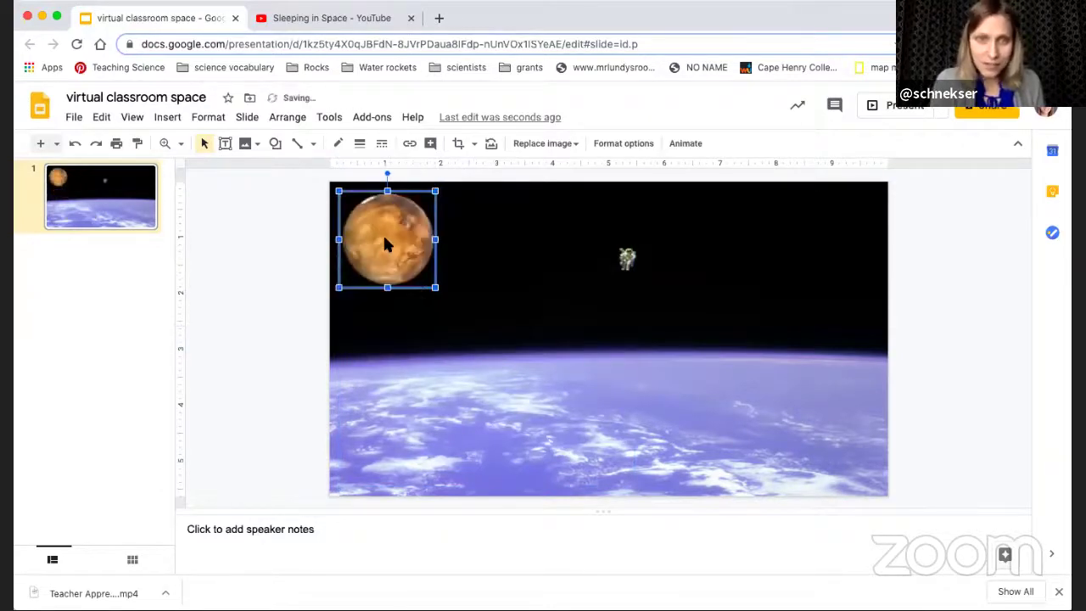
pyautogui.moveTo(406, 244); pyautogui.dragTo(431, 304)
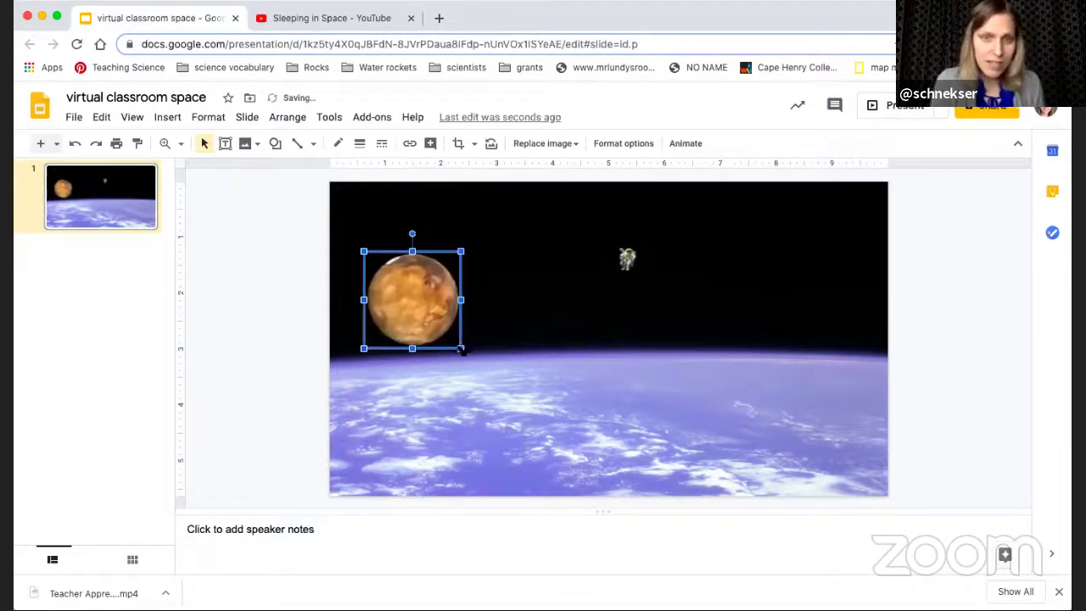
pyautogui.moveTo(461, 349); pyautogui.dragTo(432, 321)
pyautogui.moveTo(398, 289); pyautogui.dragTo(391, 242)
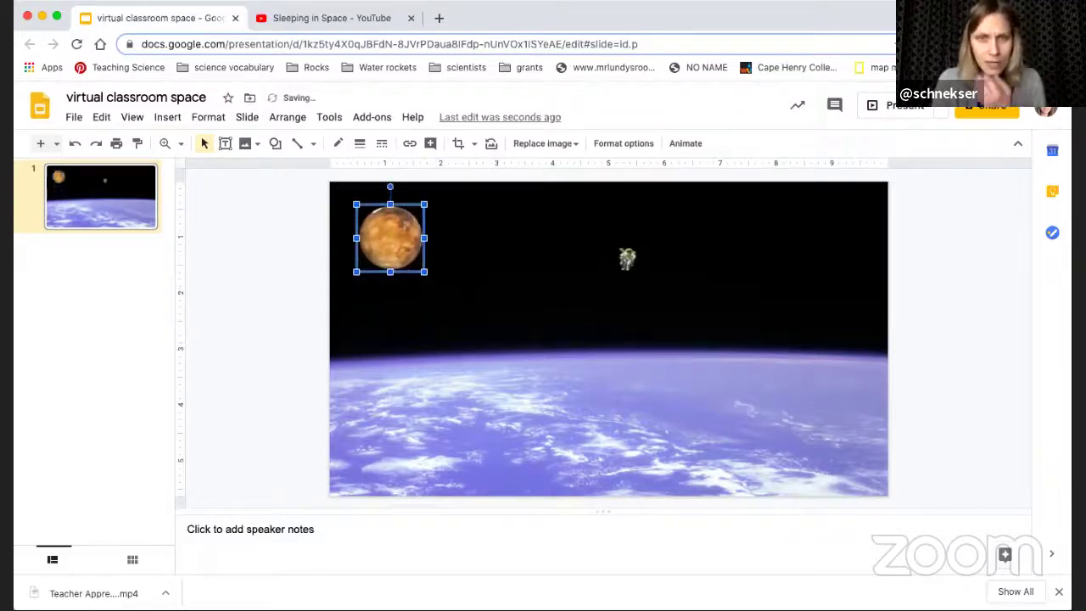
pyautogui.click(477, 241)
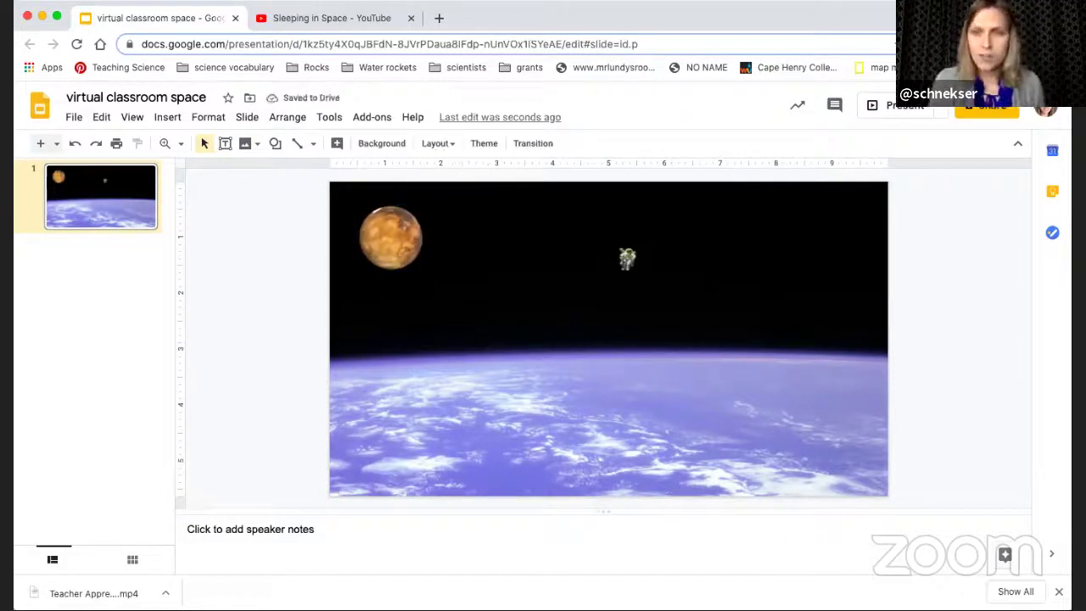
# Search the web images for "asteroid transparent".
pyautogui.click(246, 144)
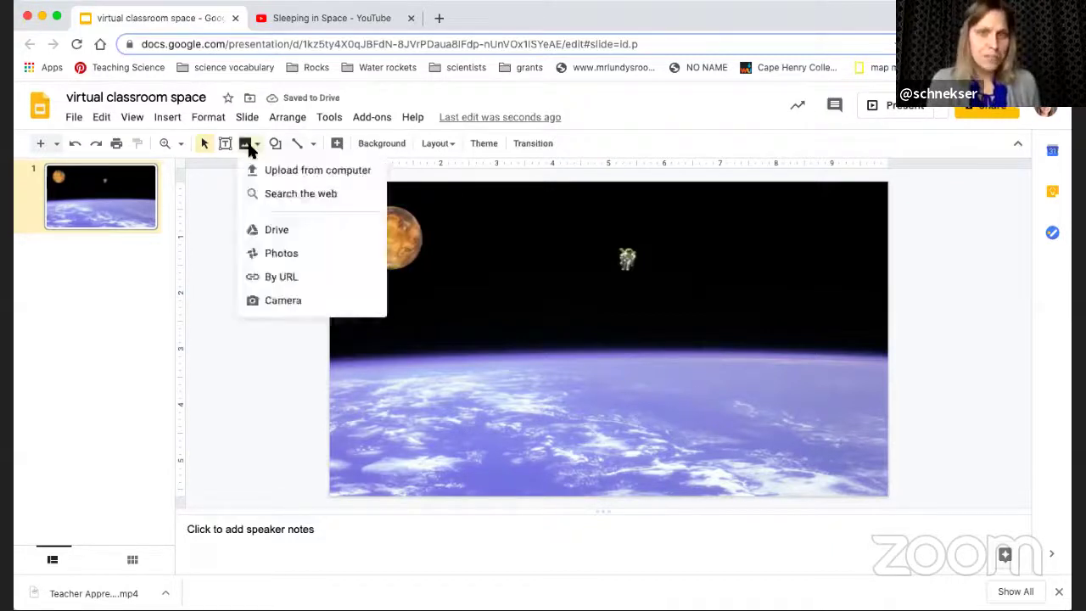
pyautogui.click(262, 192)
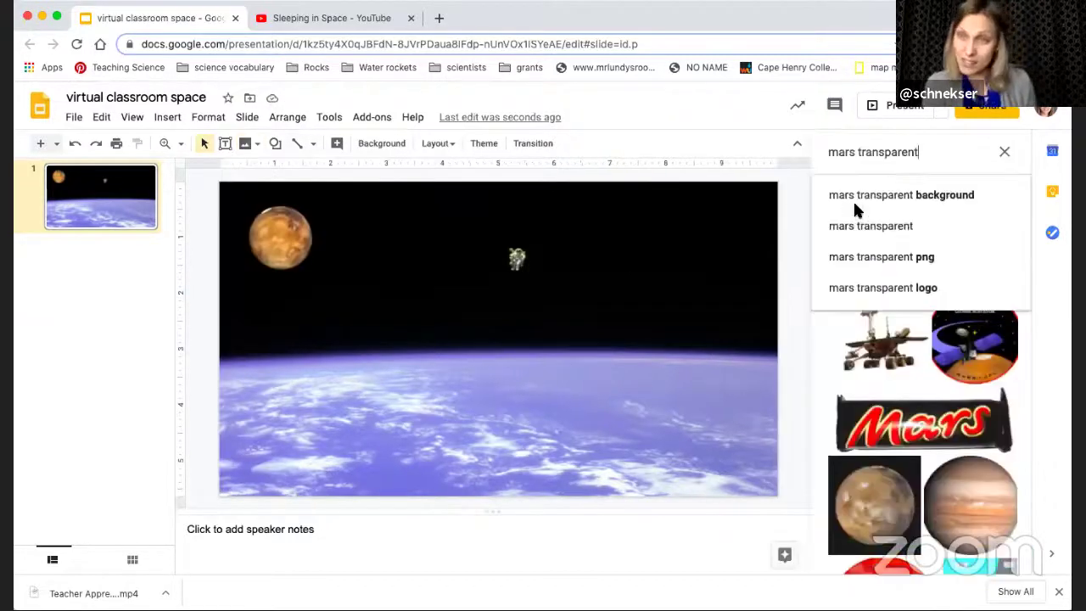
pyautogui.moveTo(855, 152); pyautogui.dragTo(797, 148)
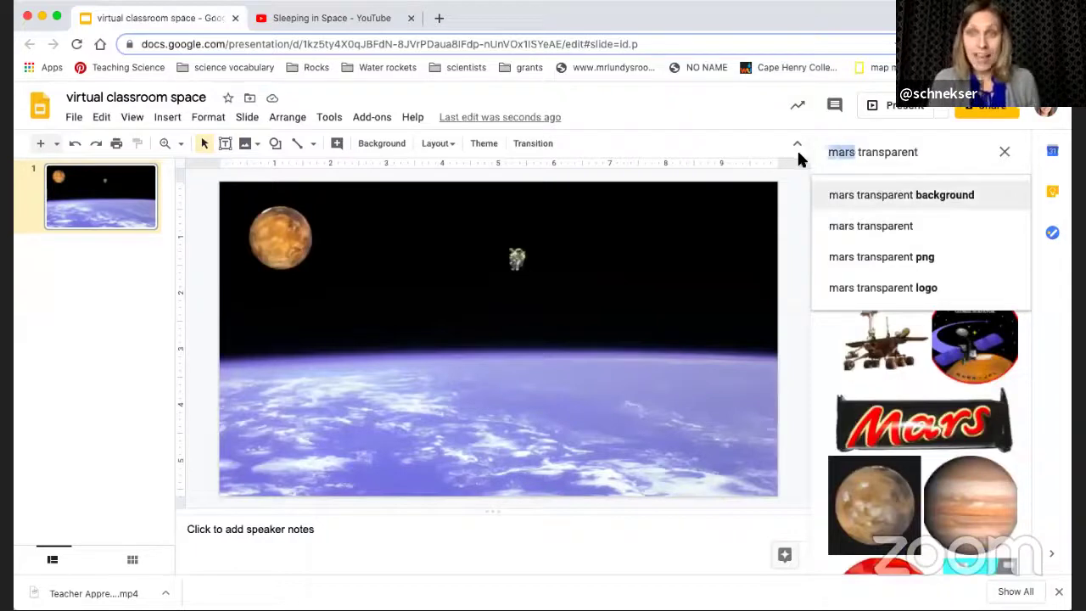
pyautogui.write('asteroid')
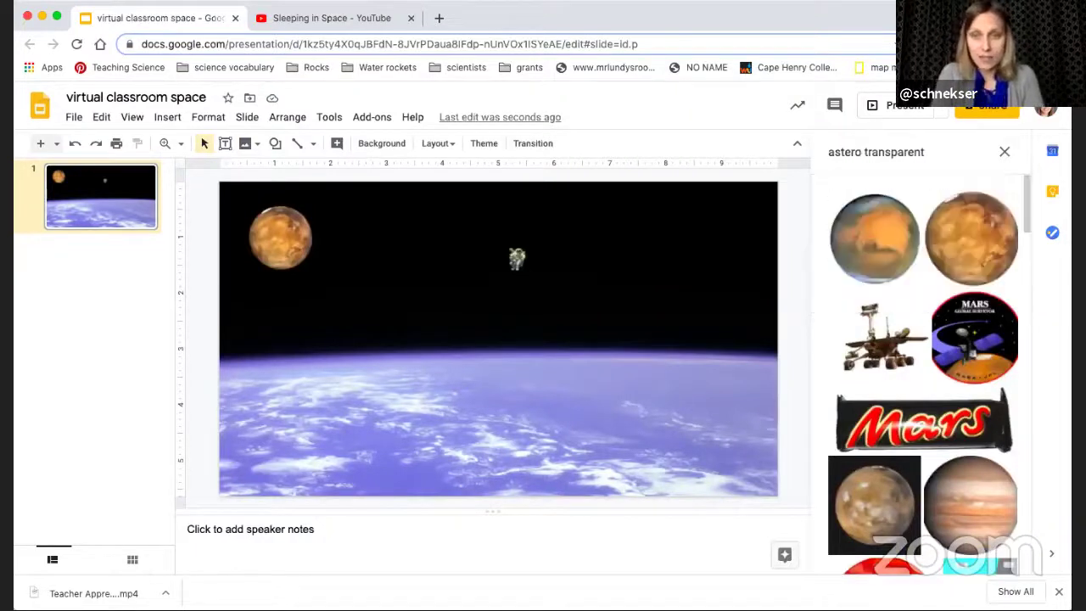
pyautogui.press('Return')
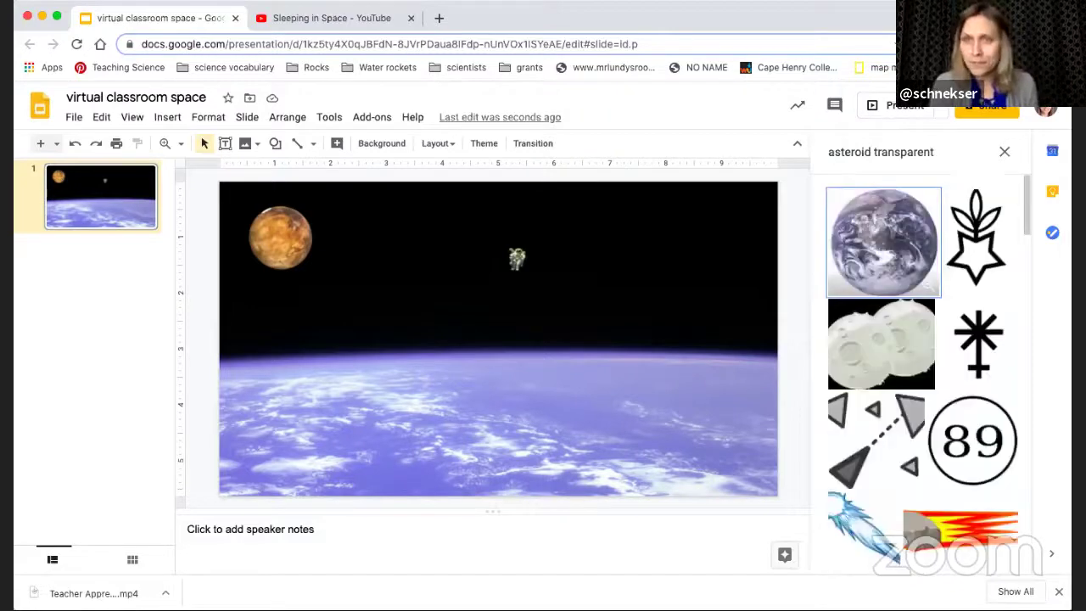
# Insert the blue comet picture from the image results, and delete it from the slide.
pyautogui.scroll(-3, 1019, 340)
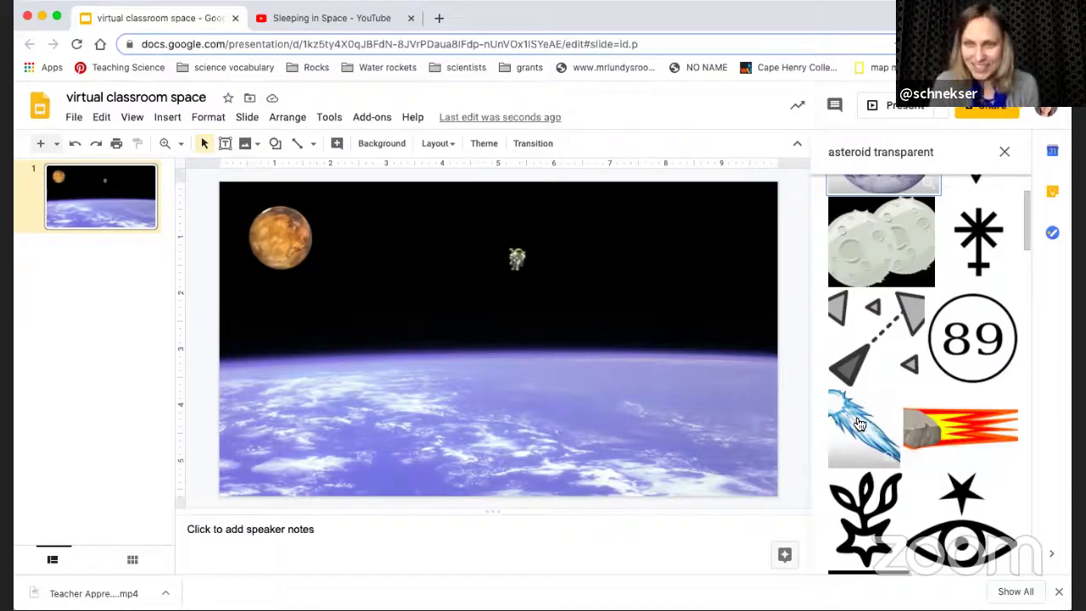
pyautogui.moveTo(860, 424); pyautogui.dragTo(616, 372)
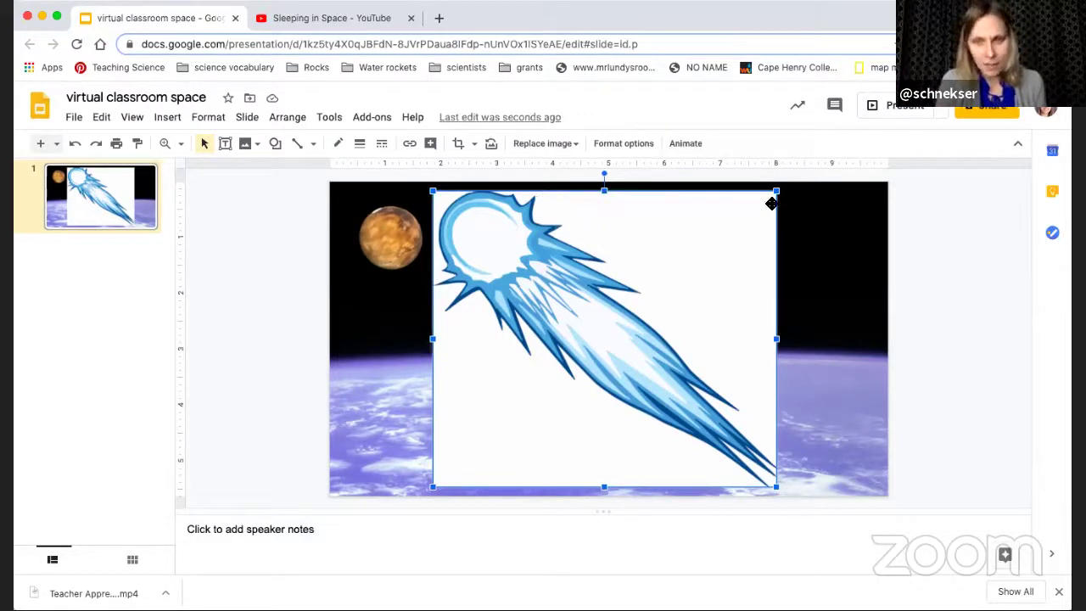
pyautogui.press('BackSpace')
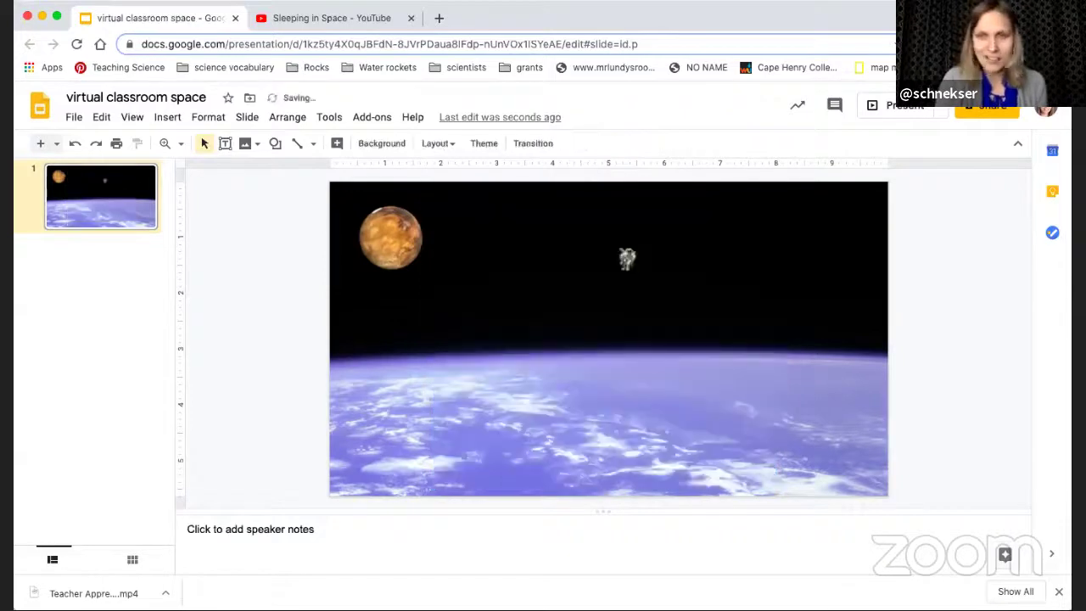
# Insert the flaming asteroid picture from the image results and shrink it into the slide's upper-right corner.
pyautogui.click(245, 143)
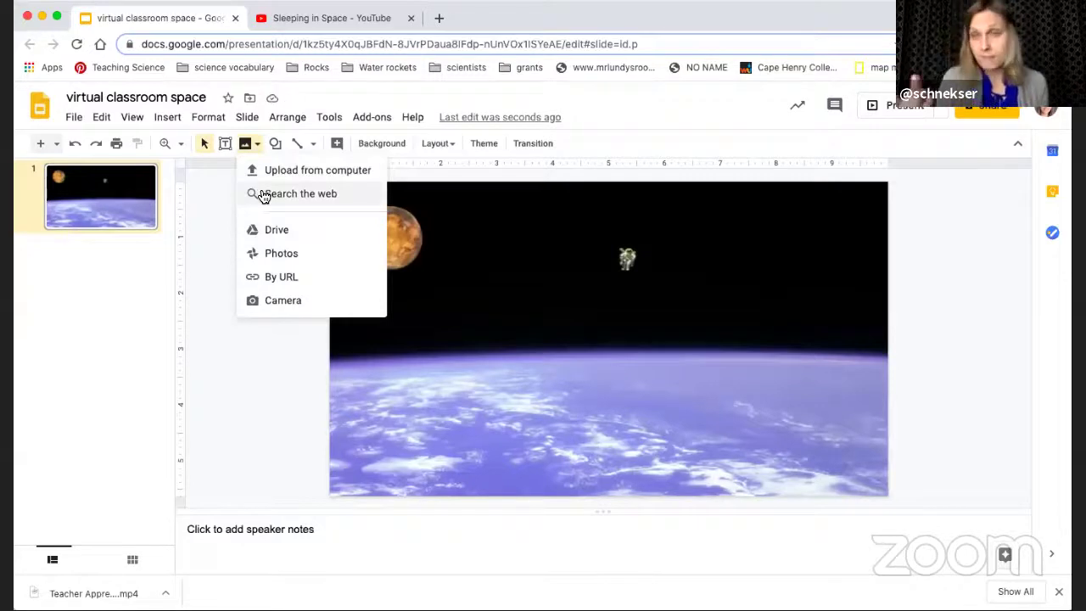
pyautogui.click(264, 195)
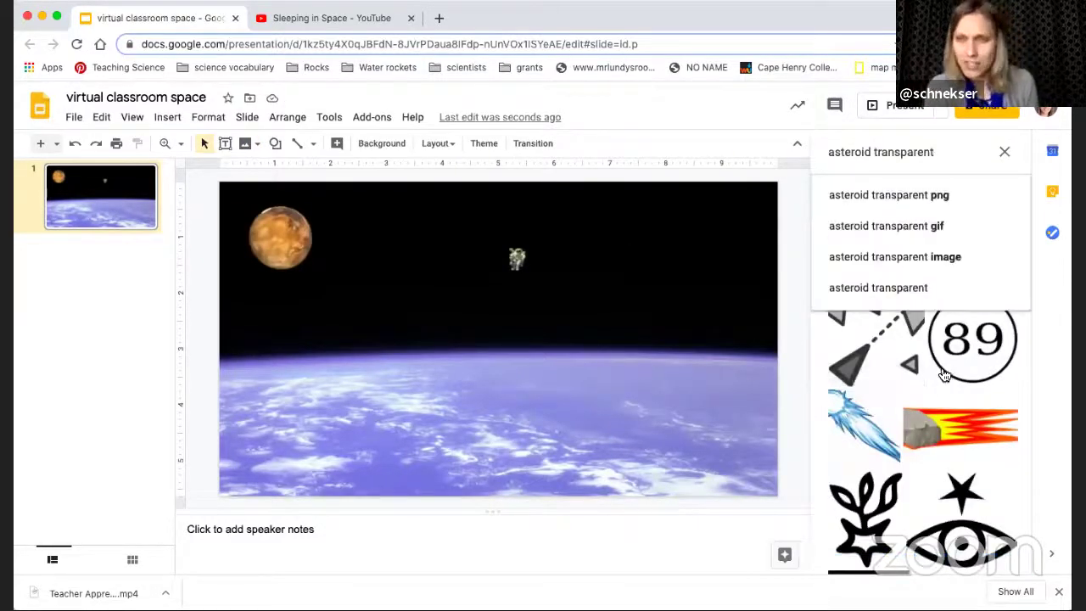
pyautogui.doubleClick(945, 435)
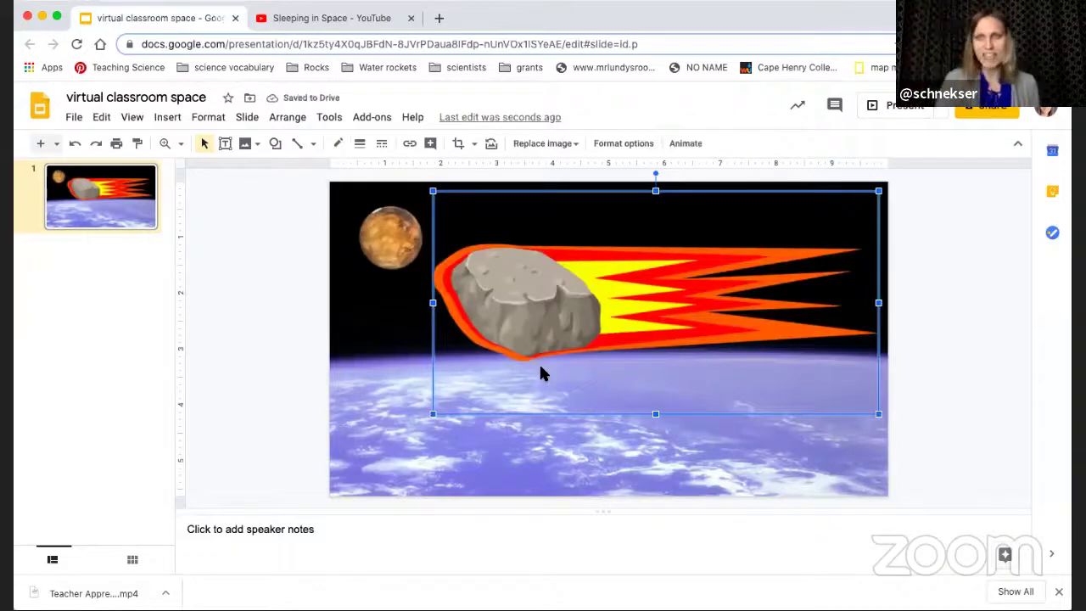
pyautogui.moveTo(431, 416); pyautogui.dragTo(759, 250)
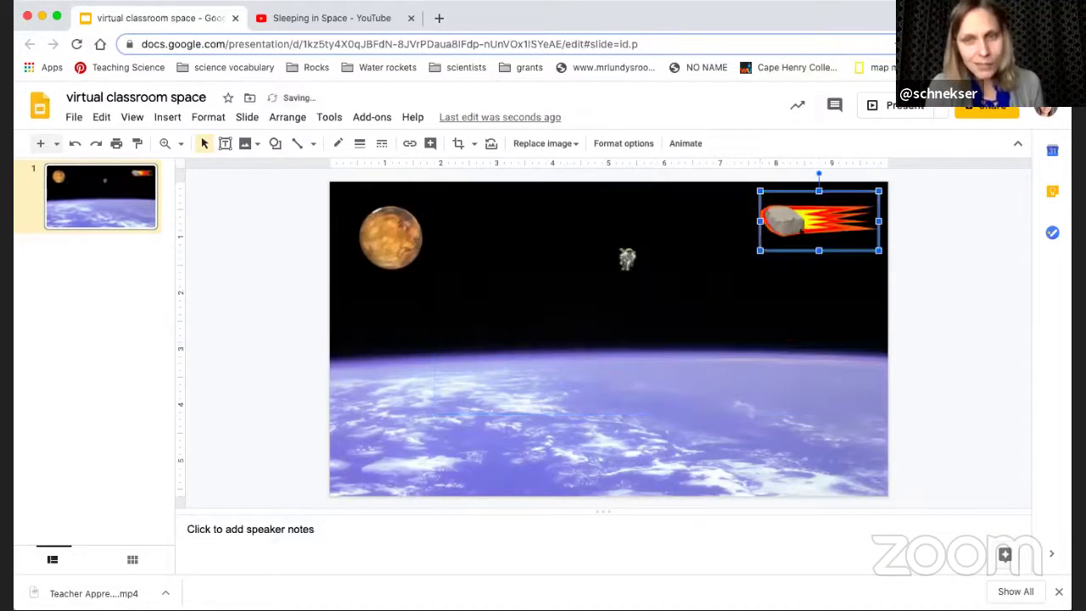
# Rotate the asteroid counterclockwise so its flames rise to the upper right, and move it slightly lower in the sky.
pyautogui.moveTo(819, 176); pyautogui.dragTo(802, 177)
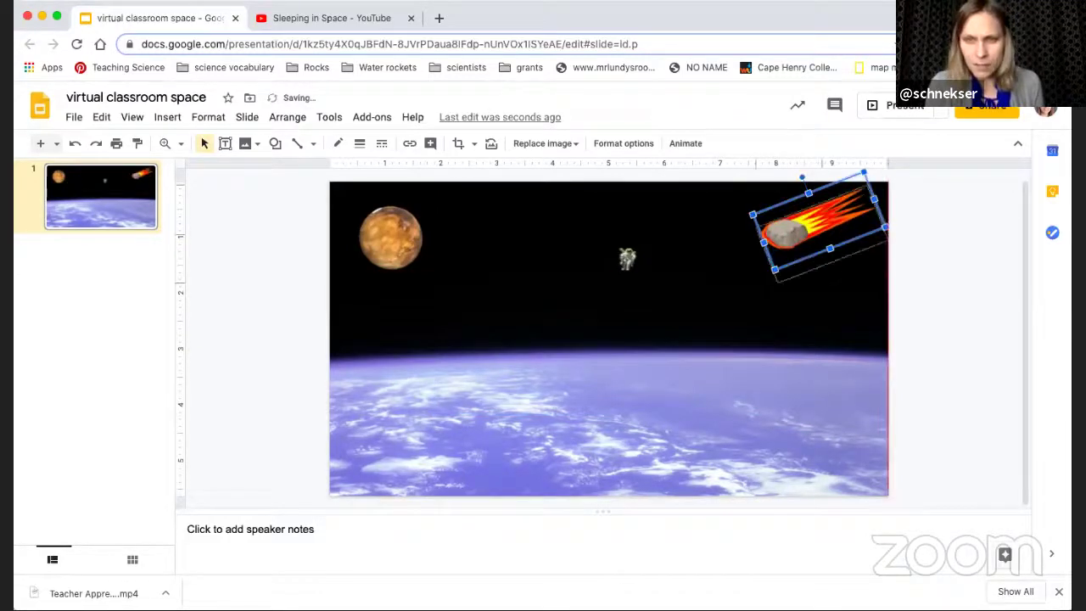
pyautogui.moveTo(817, 225); pyautogui.dragTo(812, 257)
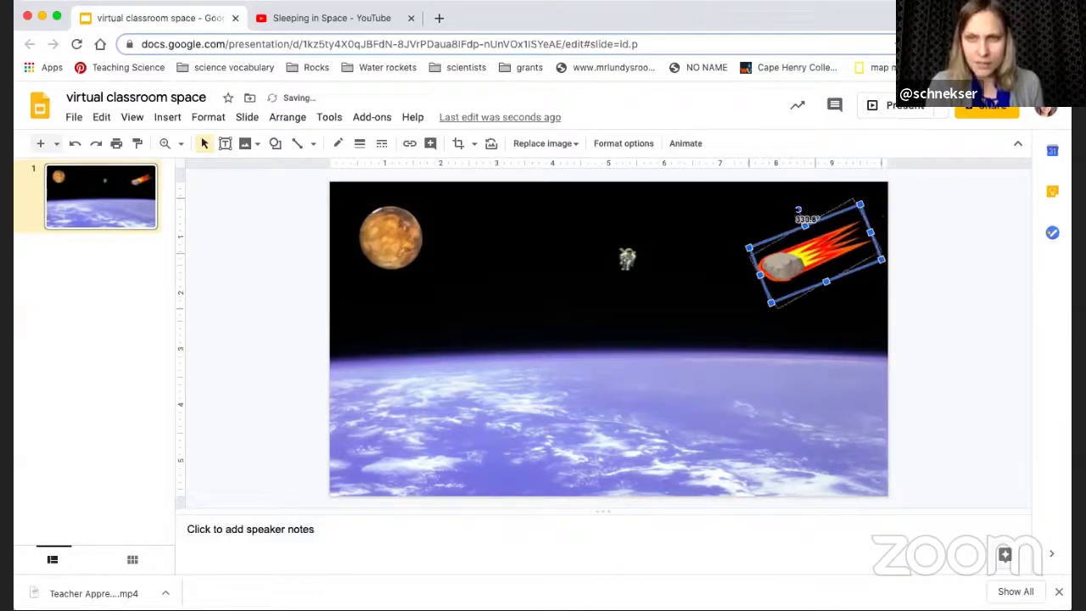
pyautogui.moveTo(798, 210); pyautogui.dragTo(791, 213)
pyautogui.click(657, 372)
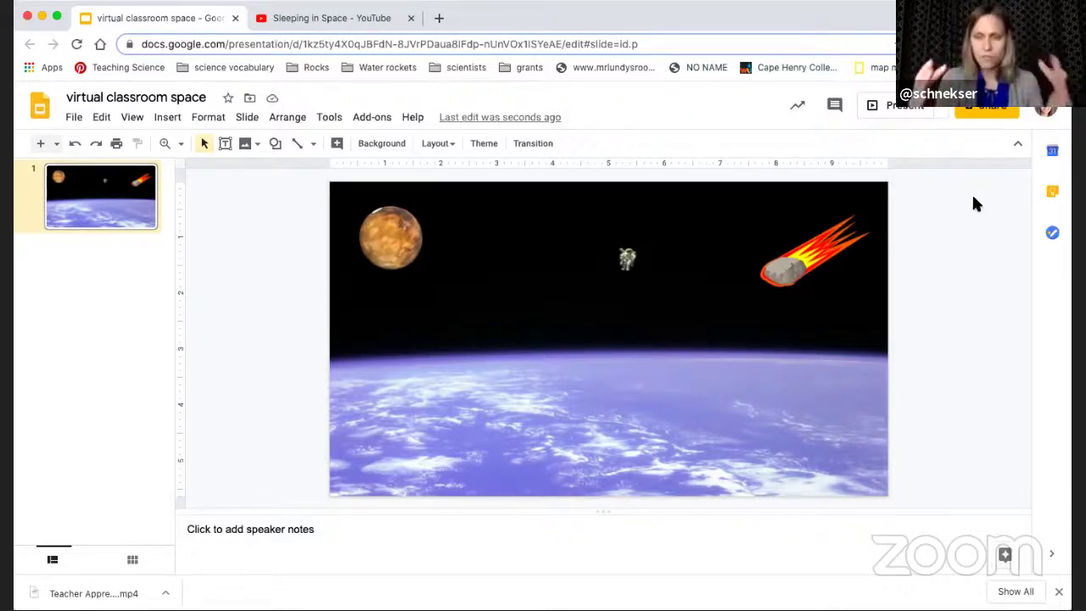
# Search the web images for "couch transparent".
pyautogui.click(240, 149)
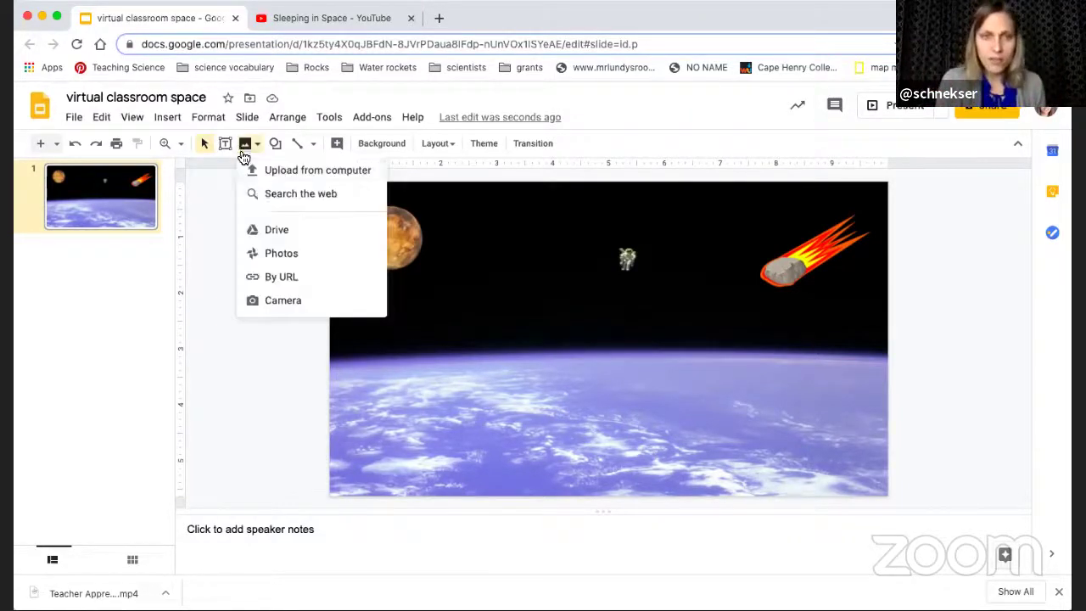
pyautogui.click(259, 195)
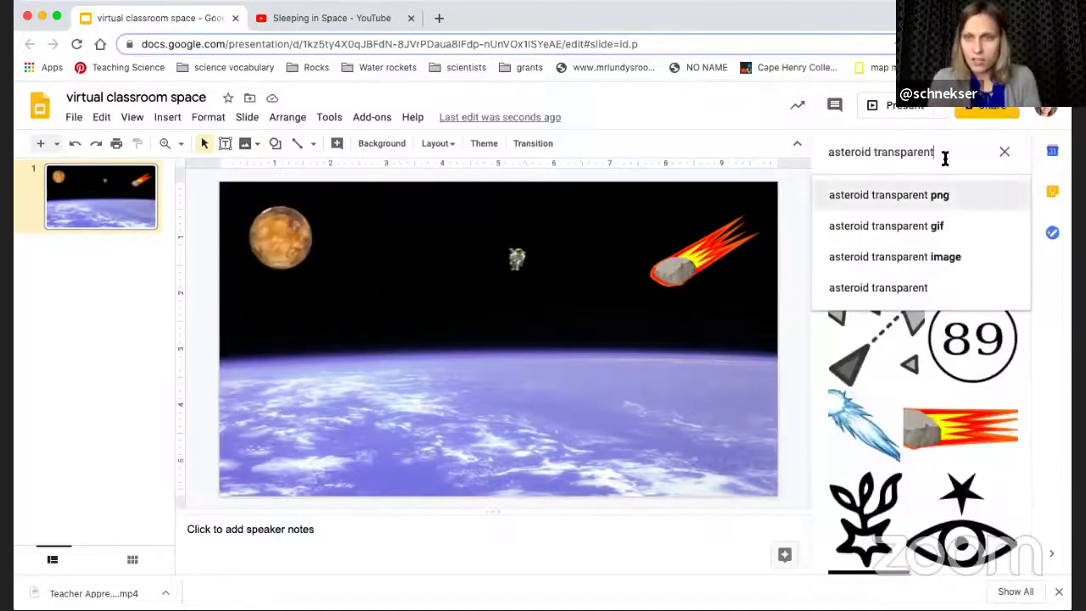
pyautogui.moveTo(872, 152); pyautogui.dragTo(781, 154)
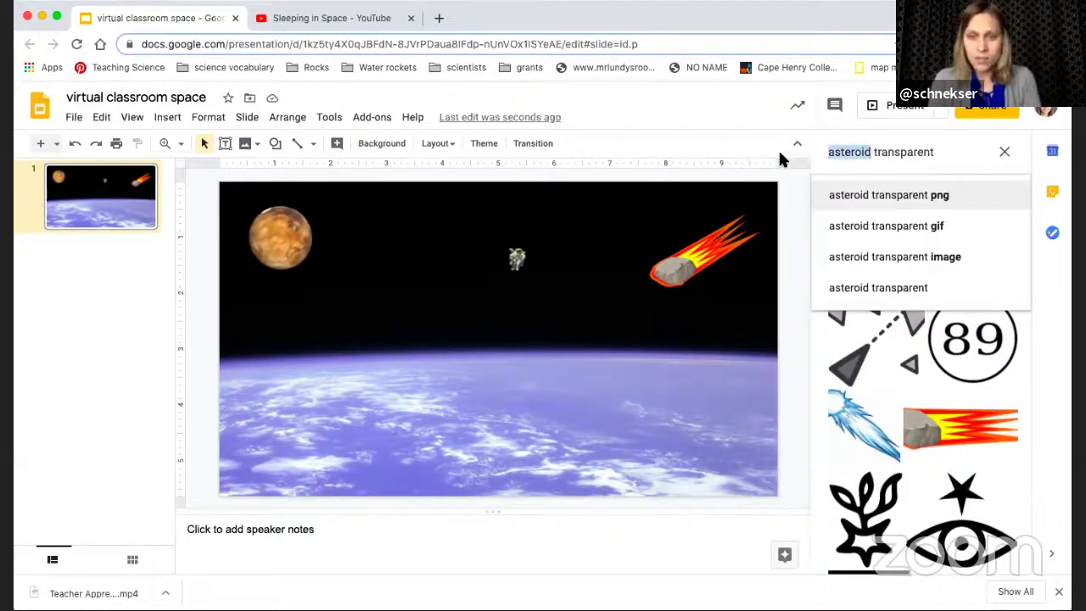
pyautogui.write('couch')
pyautogui.press('Return')
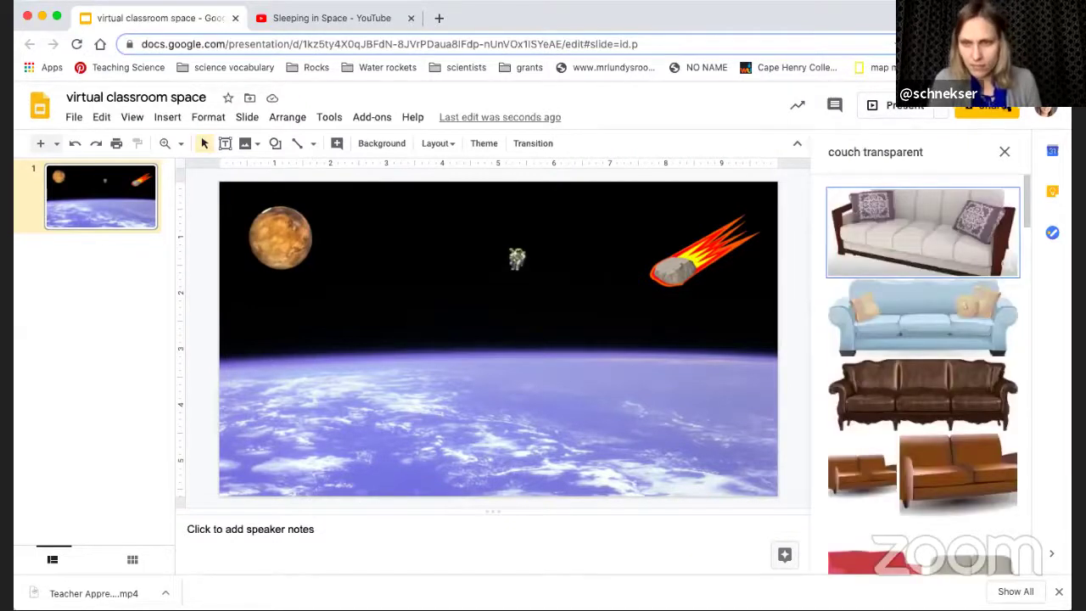
# Insert the cream couch with the yellow pillow from the image results and shrink it into the slide's lower-left corner.
pyautogui.scroll(-3, 923, 369)
pyautogui.scroll(-5, 925, 376)
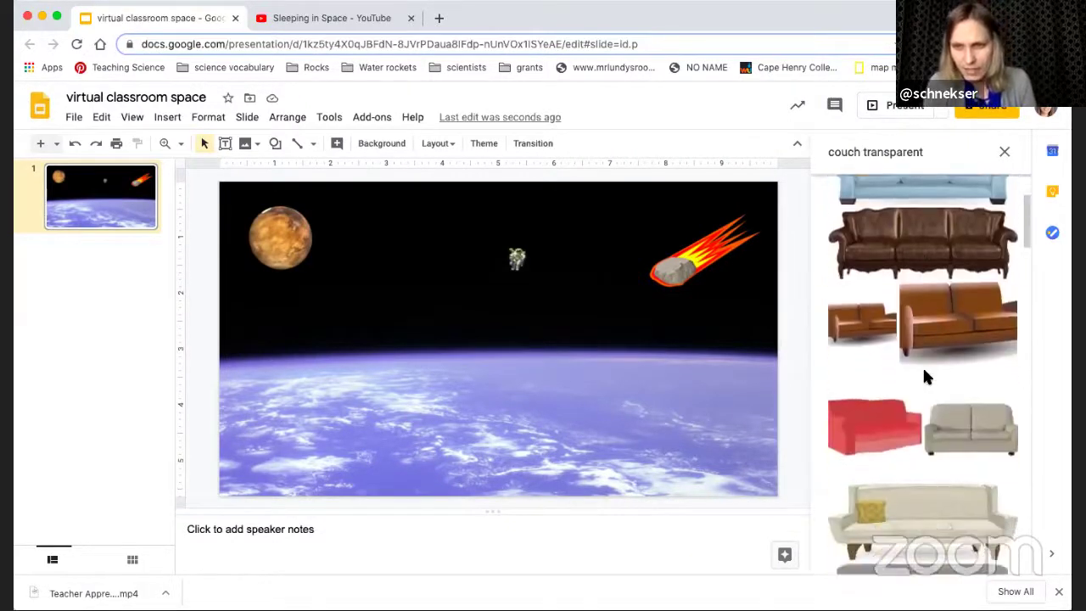
pyautogui.scroll(-1, 925, 376)
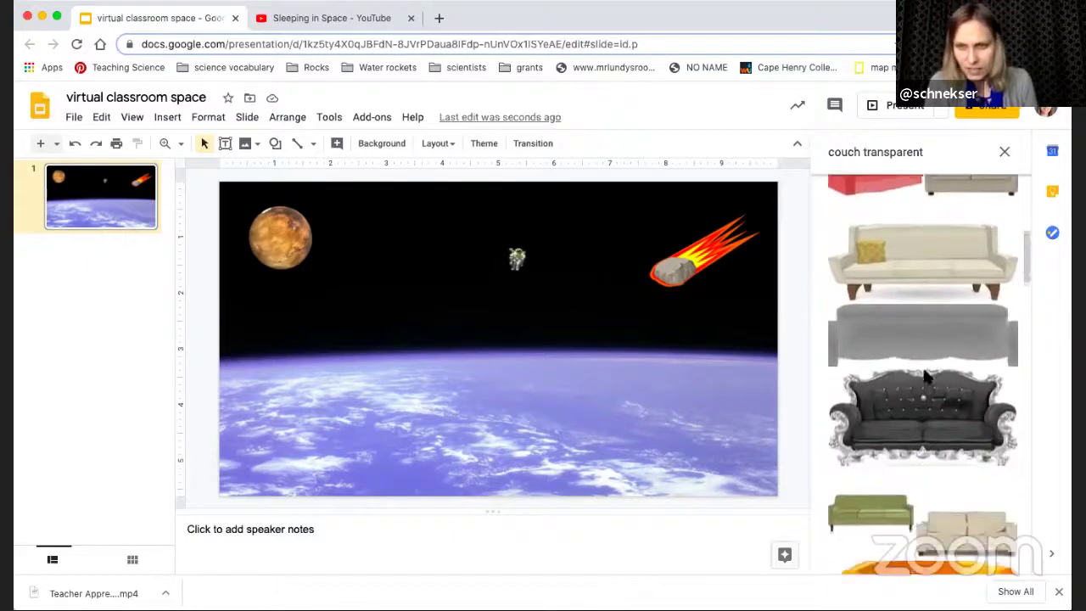
pyautogui.scroll(2, 924, 372)
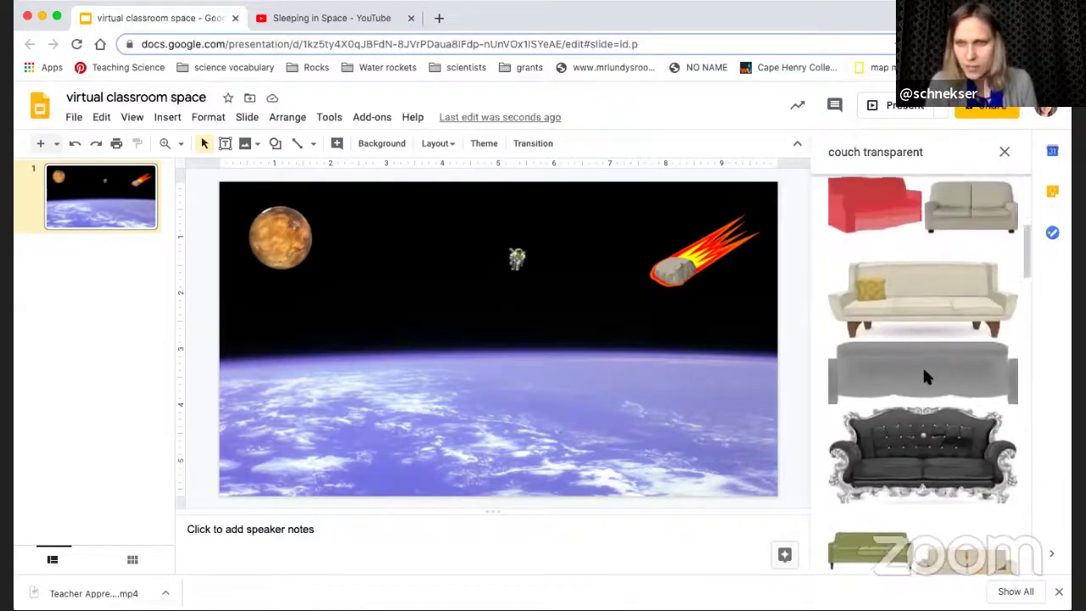
pyautogui.click(924, 321)
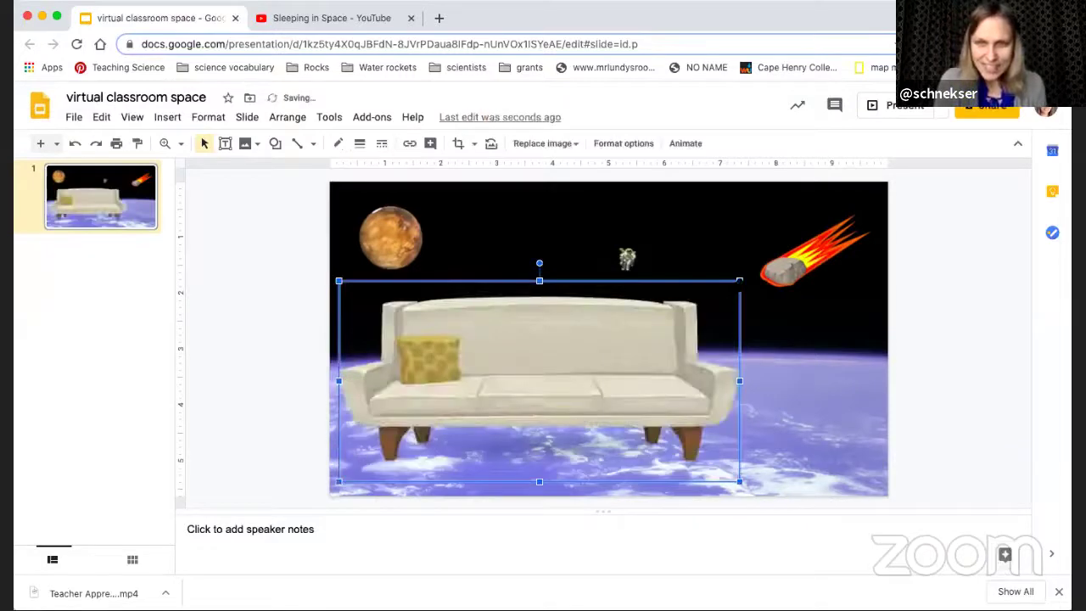
pyautogui.moveTo(739, 280); pyautogui.dragTo(519, 390)
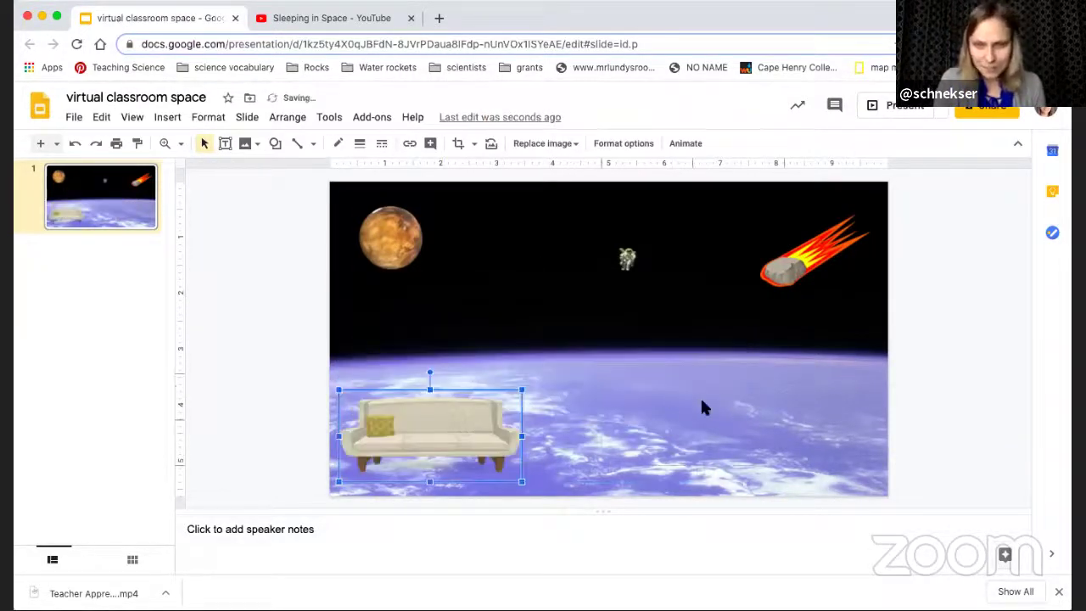
# Tilt the couch counterclockwise so it seems to float, and position it over the Earth at the slide's lower left.
pyautogui.moveTo(514, 412); pyautogui.dragTo(570, 401)
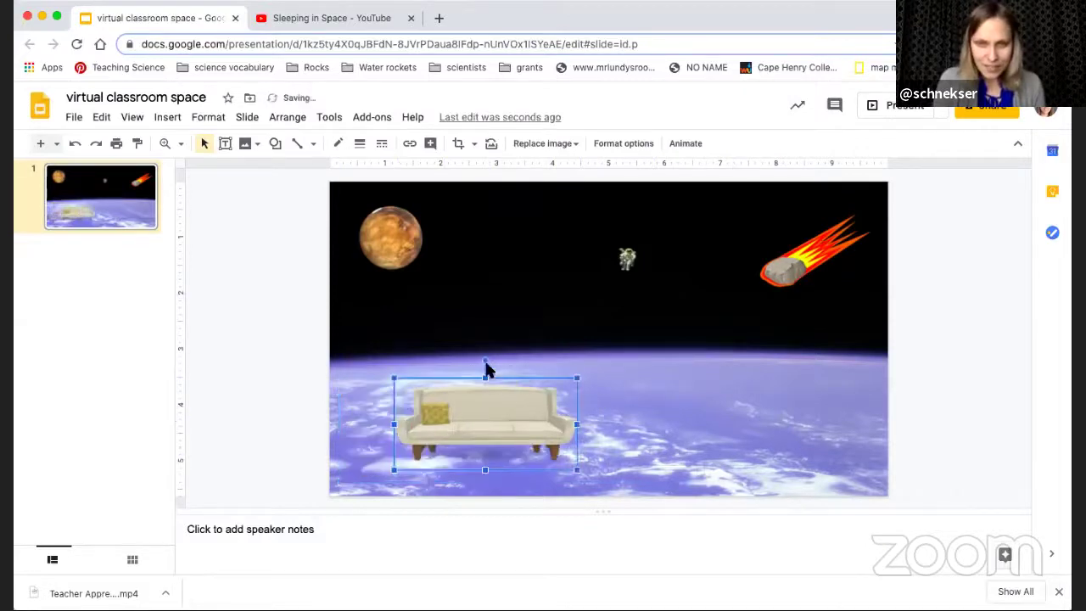
pyautogui.moveTo(483, 362); pyautogui.dragTo(463, 367)
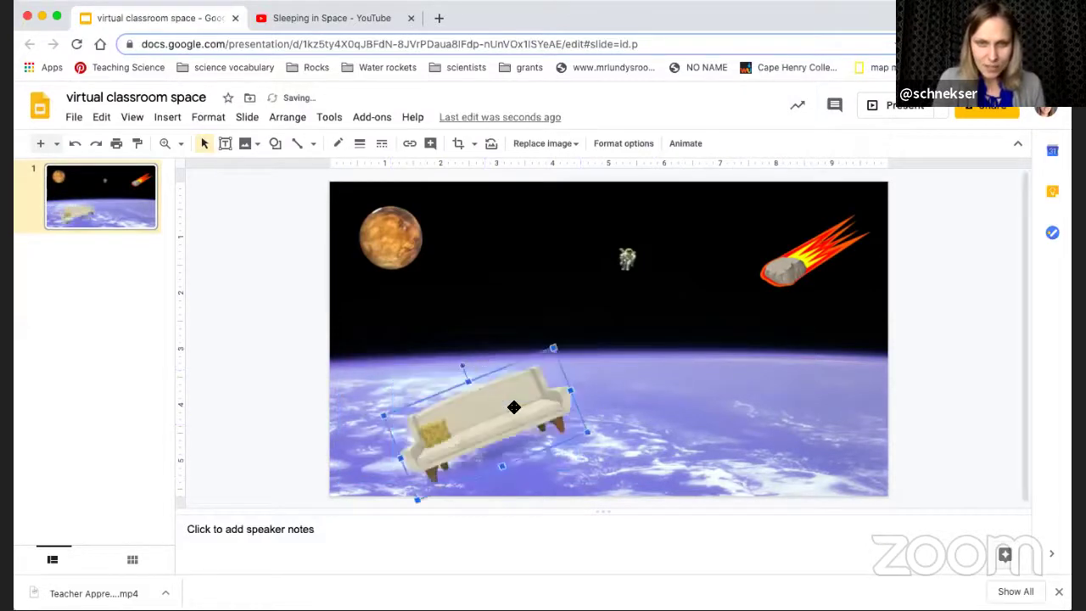
pyautogui.moveTo(491, 401); pyautogui.dragTo(439, 357)
pyautogui.click(656, 418)
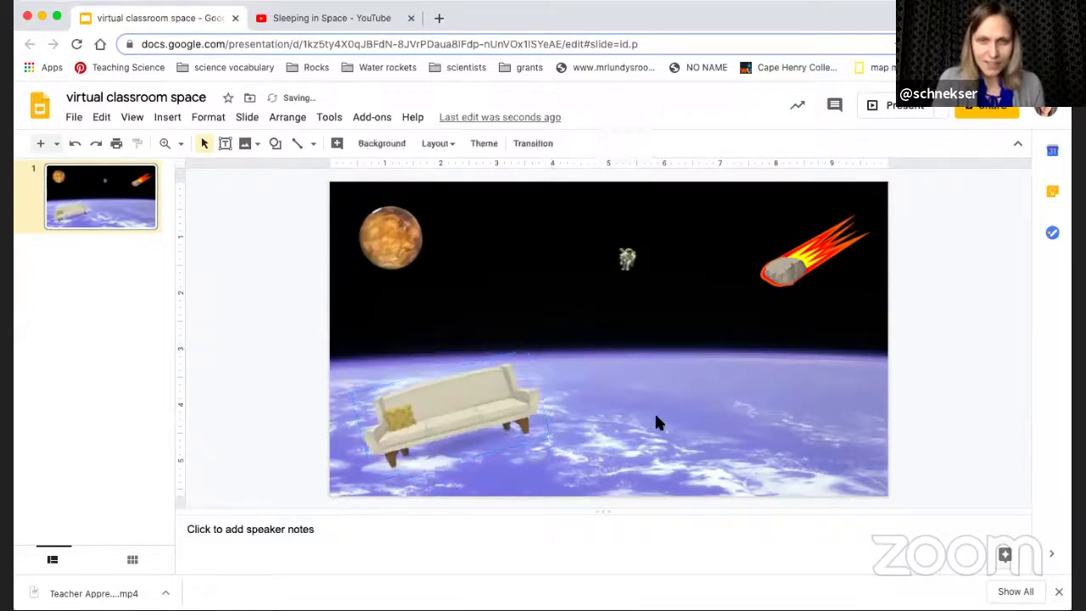
pyautogui.click(472, 393)
pyautogui.rightClick(473, 399)
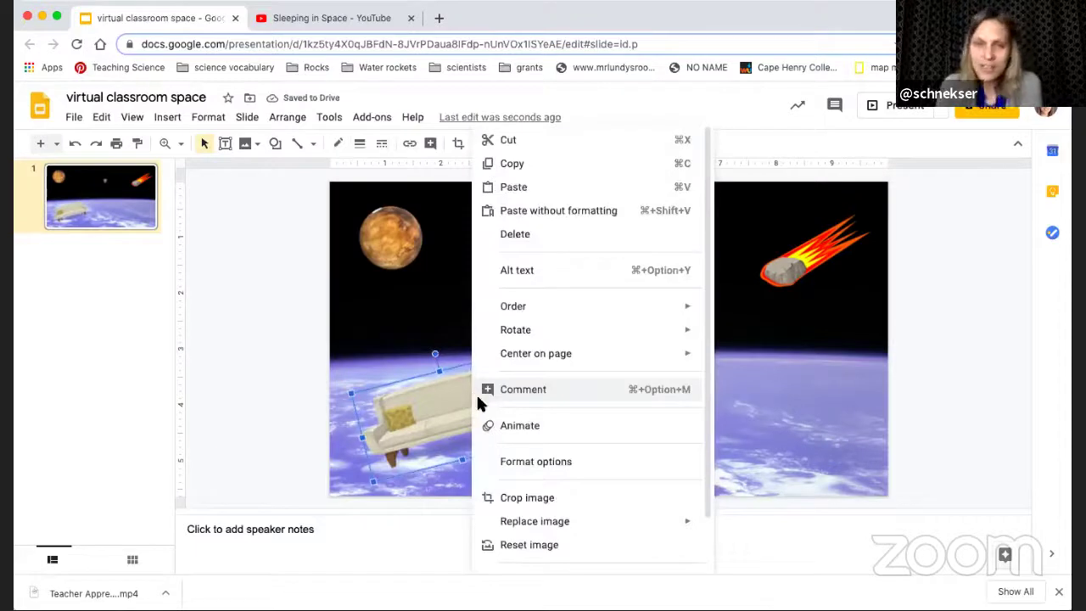
pyautogui.click(396, 356)
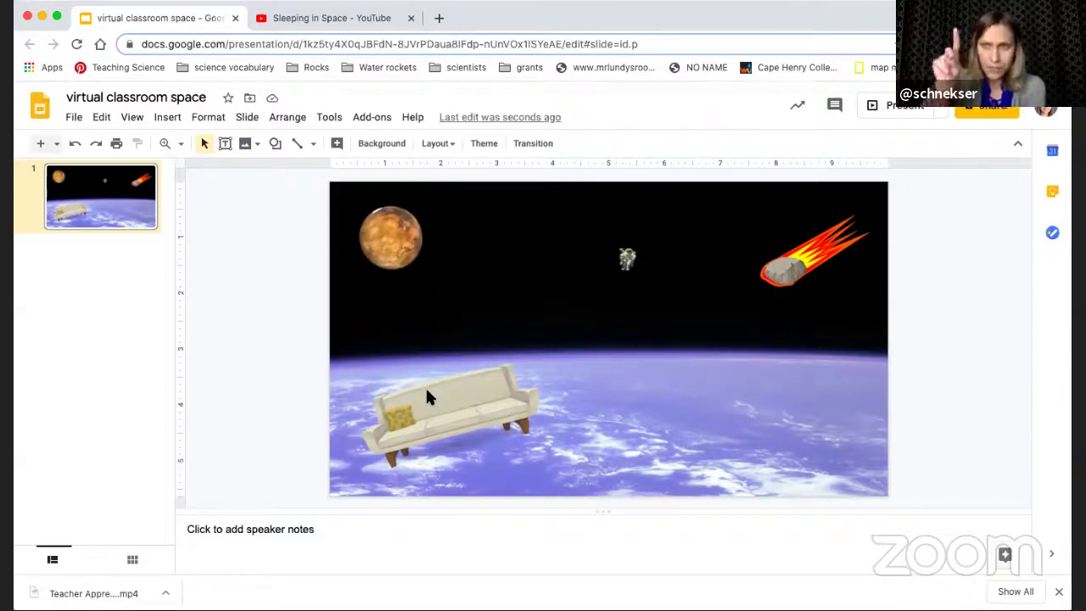
# Open the couch's format options and recolor it with the teal Dark 7 preset.
pyautogui.rightClick(428, 397)
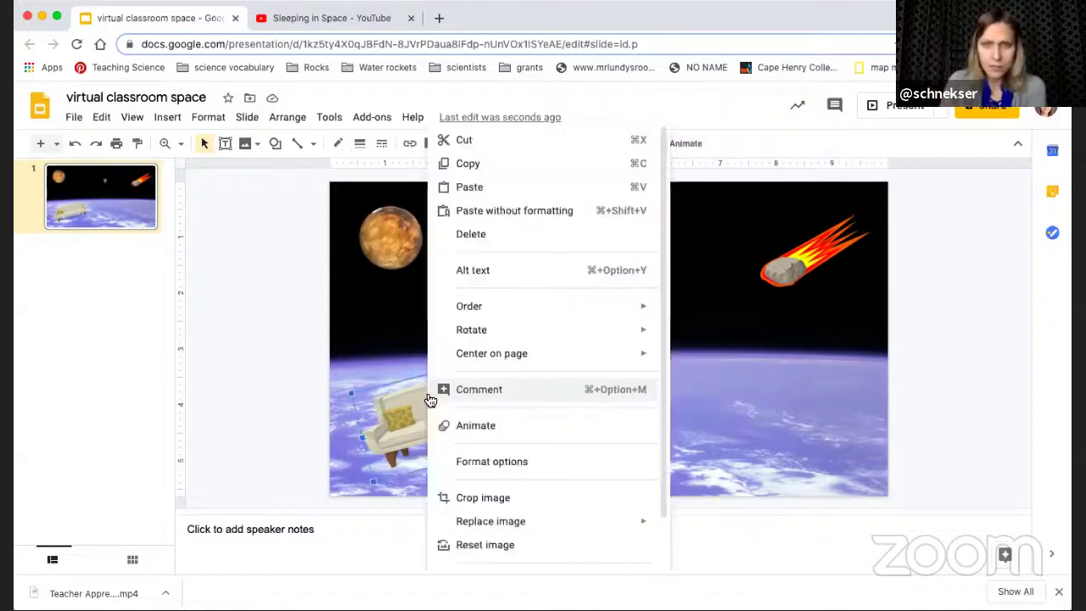
pyautogui.click(464, 469)
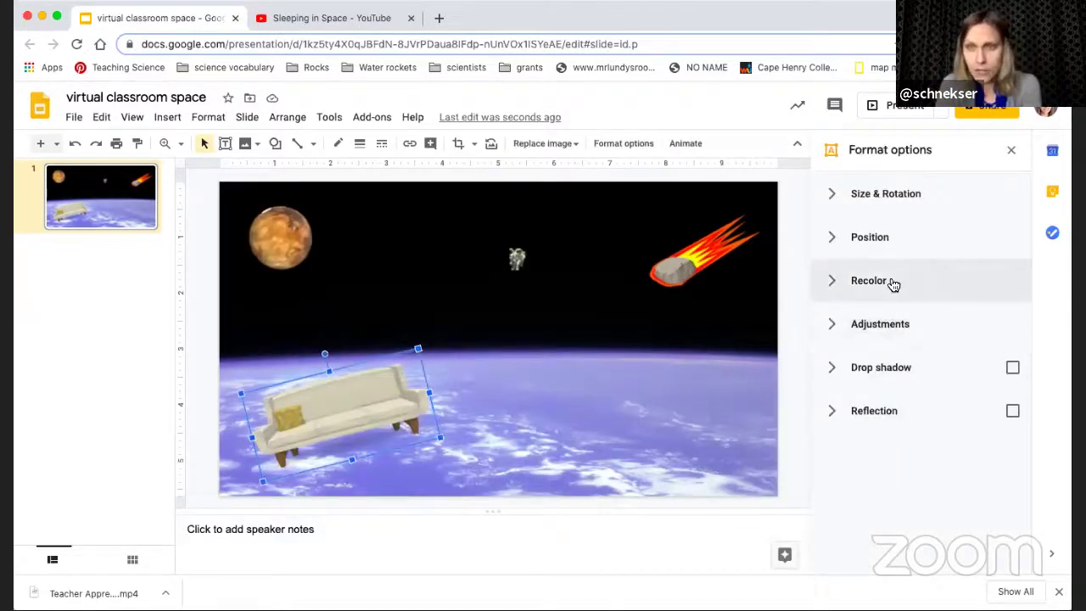
pyautogui.click(826, 285)
pyautogui.click(882, 322)
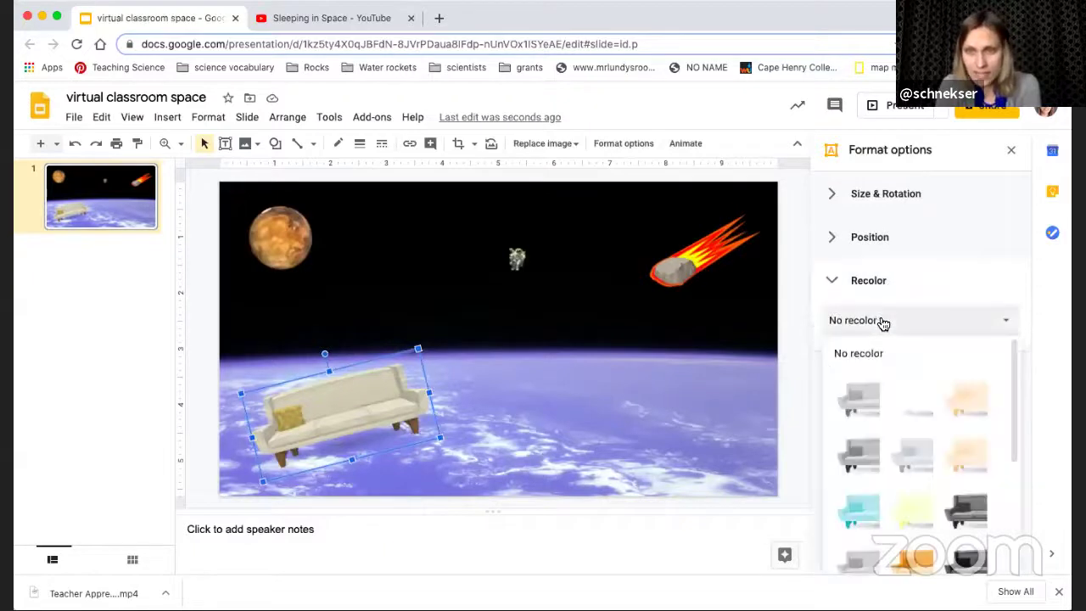
pyautogui.scroll(-1, 920, 416)
pyautogui.scroll(-4, 921, 415)
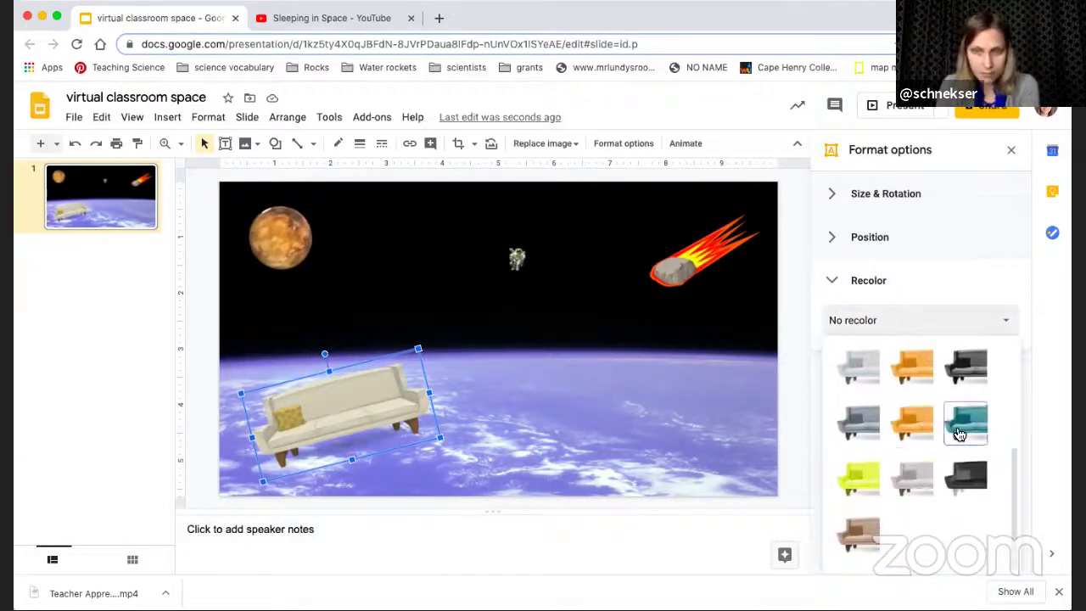
pyautogui.click(965, 424)
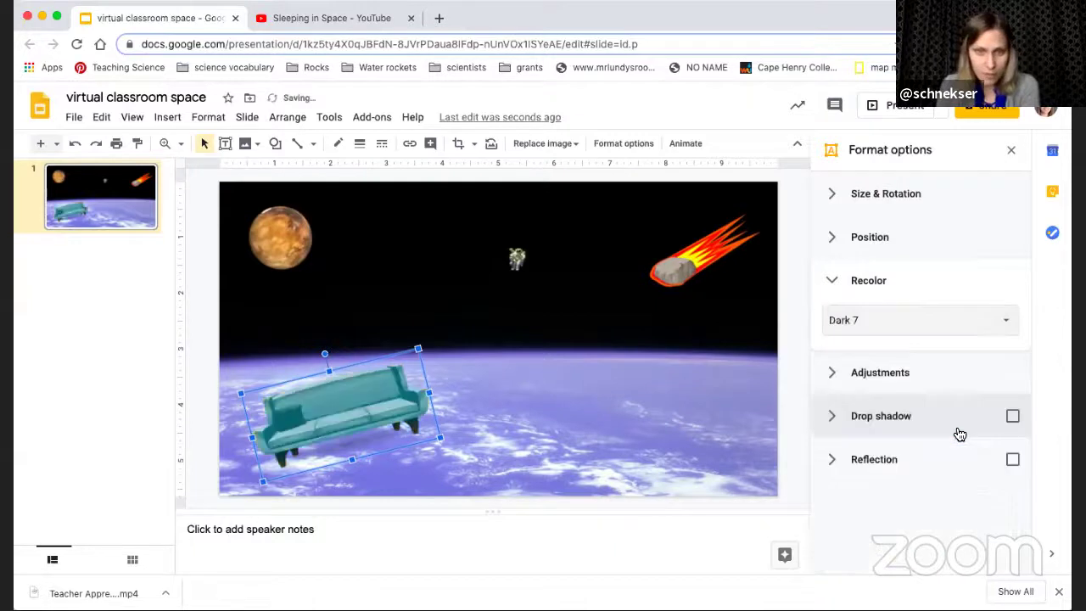
# Try the Light 8 recolor preset on the couch, and settle on the light turquoise Light 7 preset.
pyautogui.click(863, 327)
pyautogui.click(906, 512)
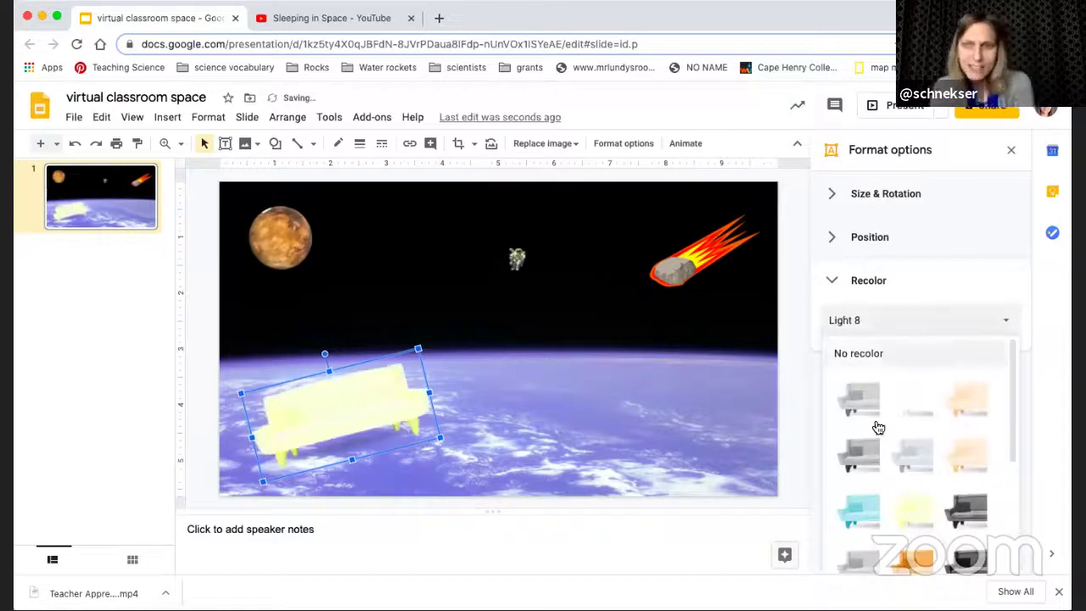
pyautogui.click(861, 510)
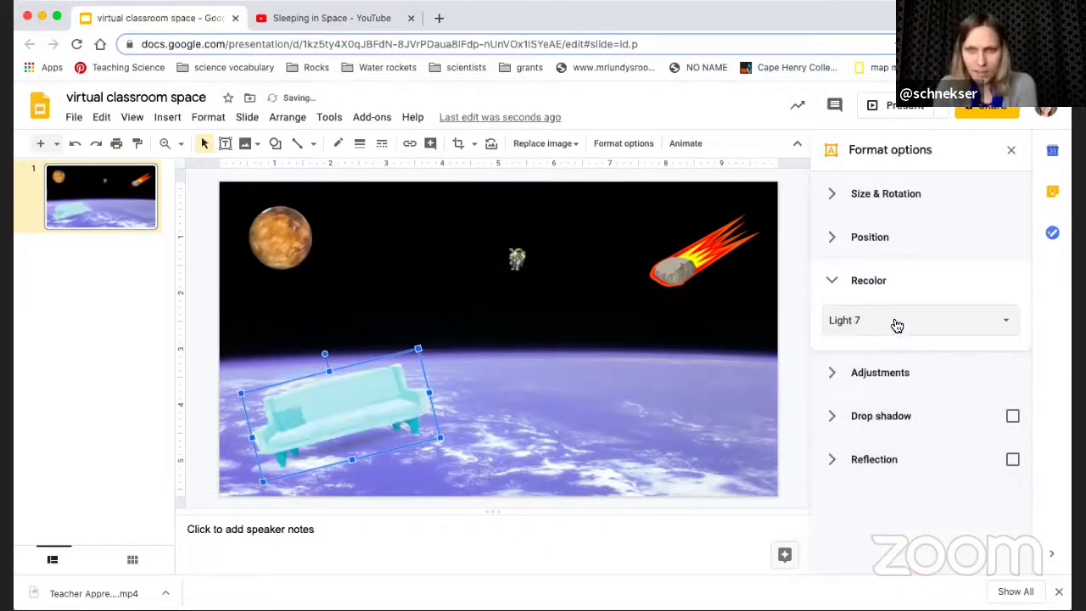
pyautogui.click(431, 373)
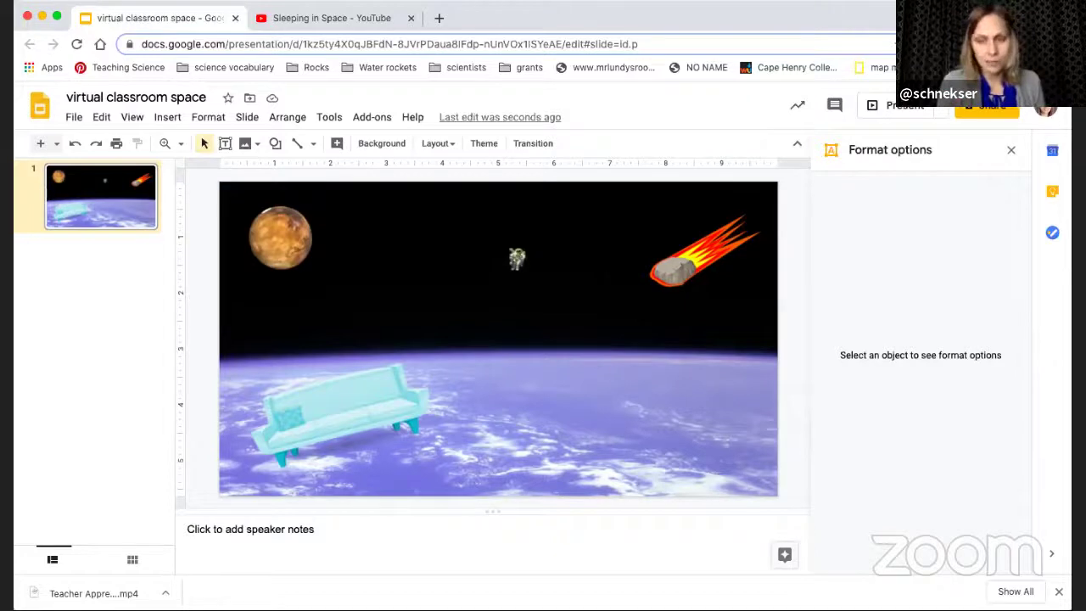
# Search Bitmoji for "pose" and place the jumping avatar with raised arms and spread legs on the slide.
pyautogui.click(999, 44)
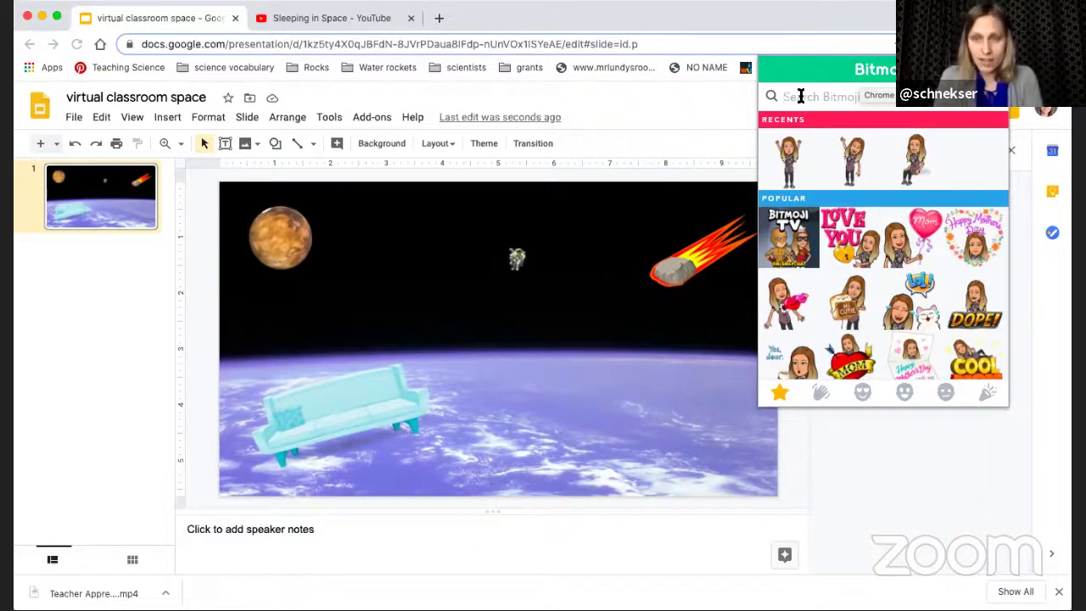
pyautogui.write('pose')
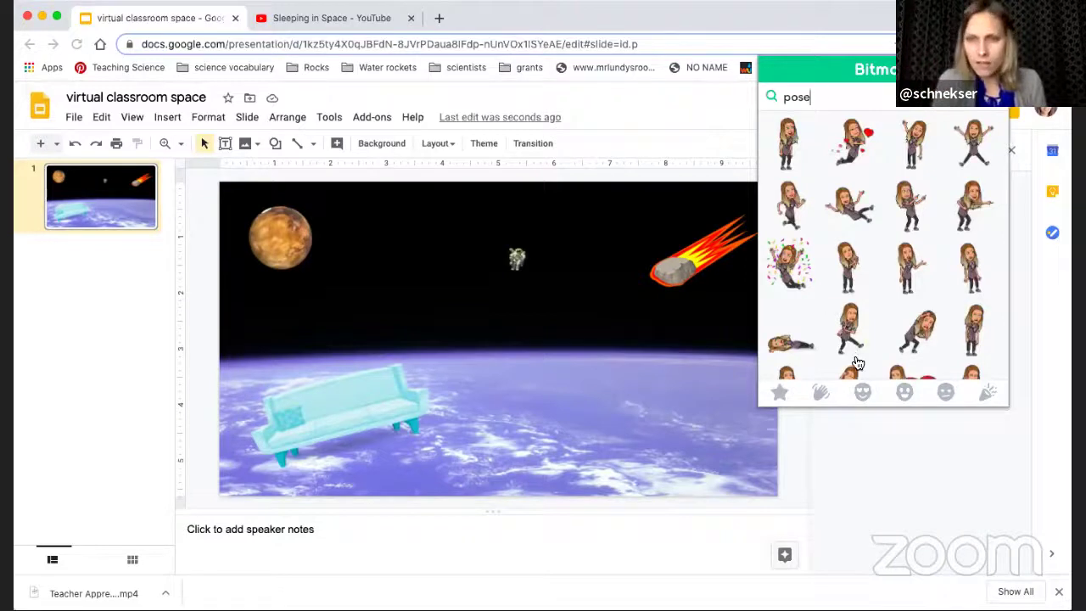
pyautogui.click(973, 149)
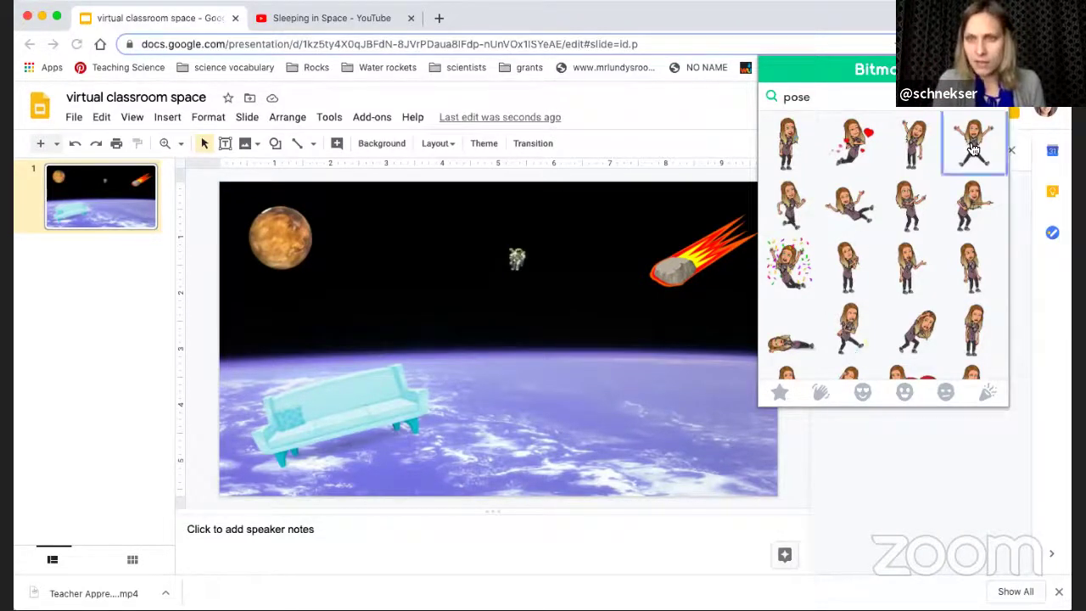
pyautogui.moveTo(973, 149); pyautogui.dragTo(554, 363)
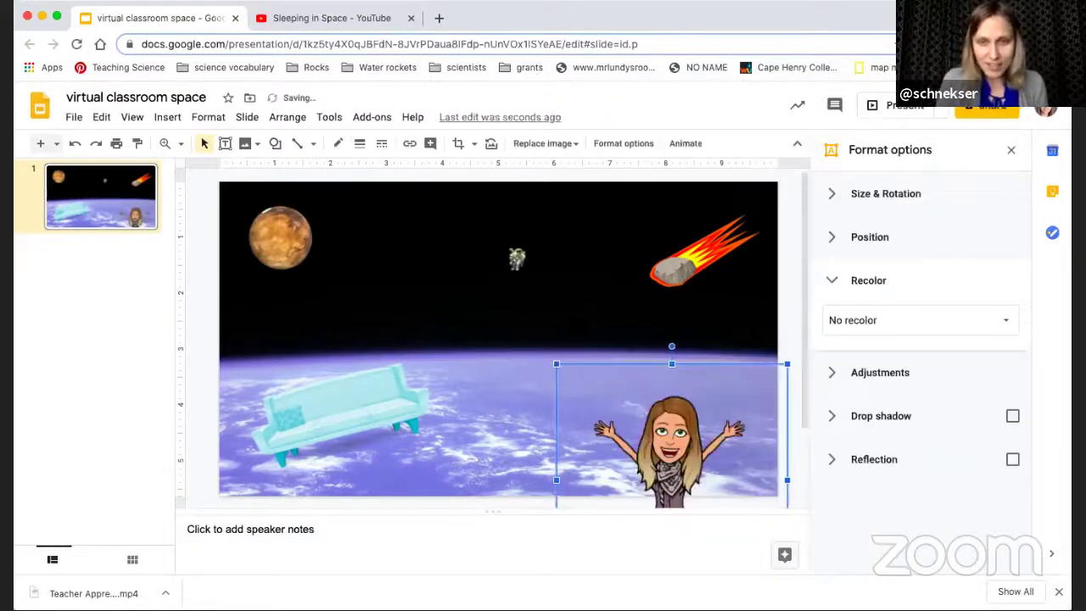
# Shrink the jumping avatar, turn it upside down, and position it below the asteroid at the slide's right side.
pyautogui.moveTo(671, 424); pyautogui.dragTo(598, 322)
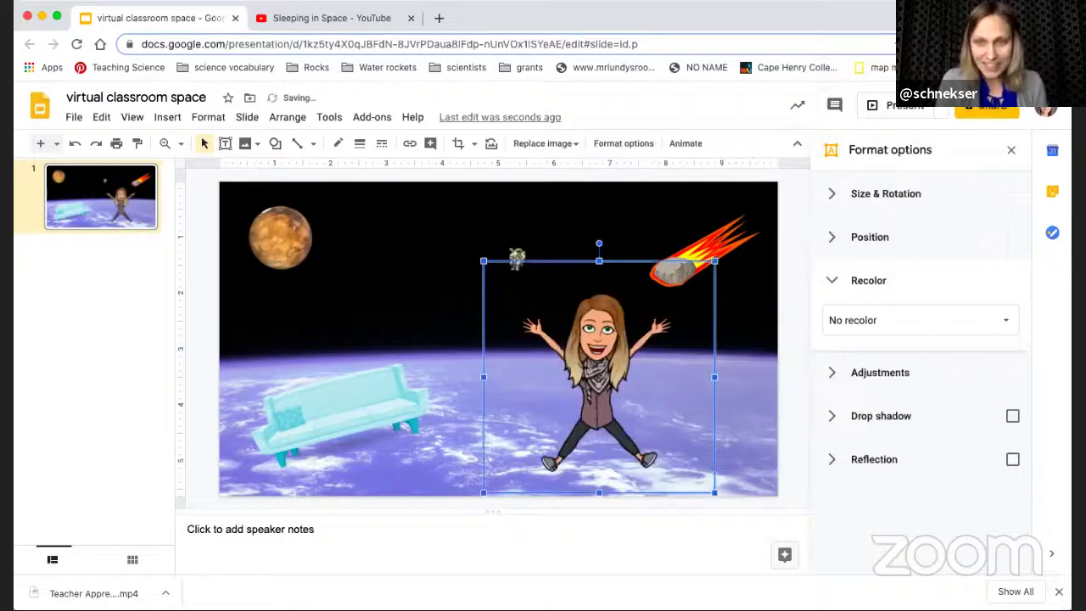
pyautogui.moveTo(714, 260); pyautogui.dragTo(638, 337)
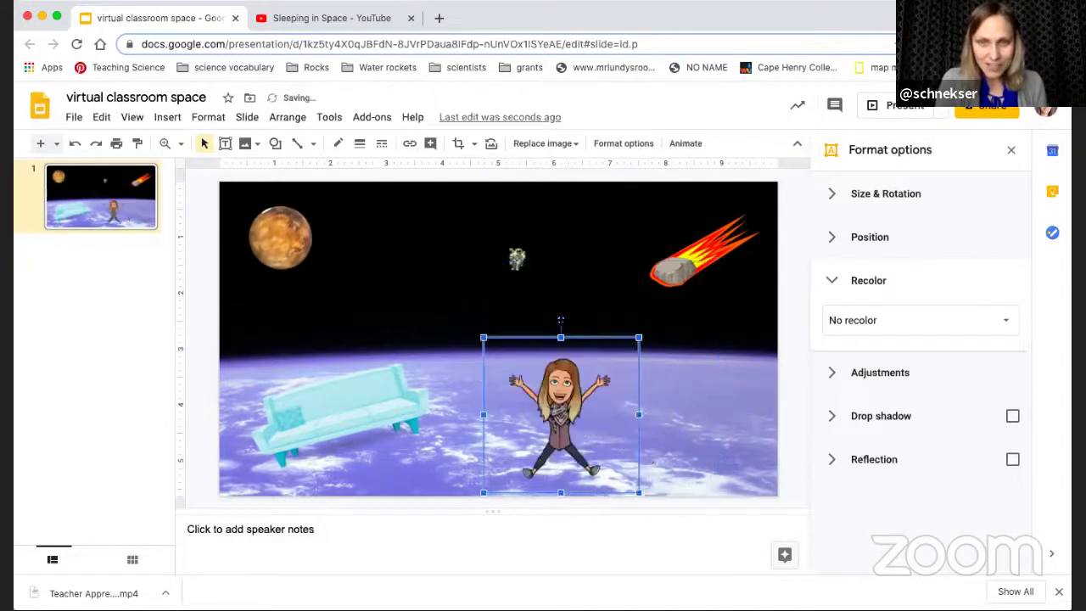
pyautogui.moveTo(560, 320); pyautogui.dragTo(709, 406)
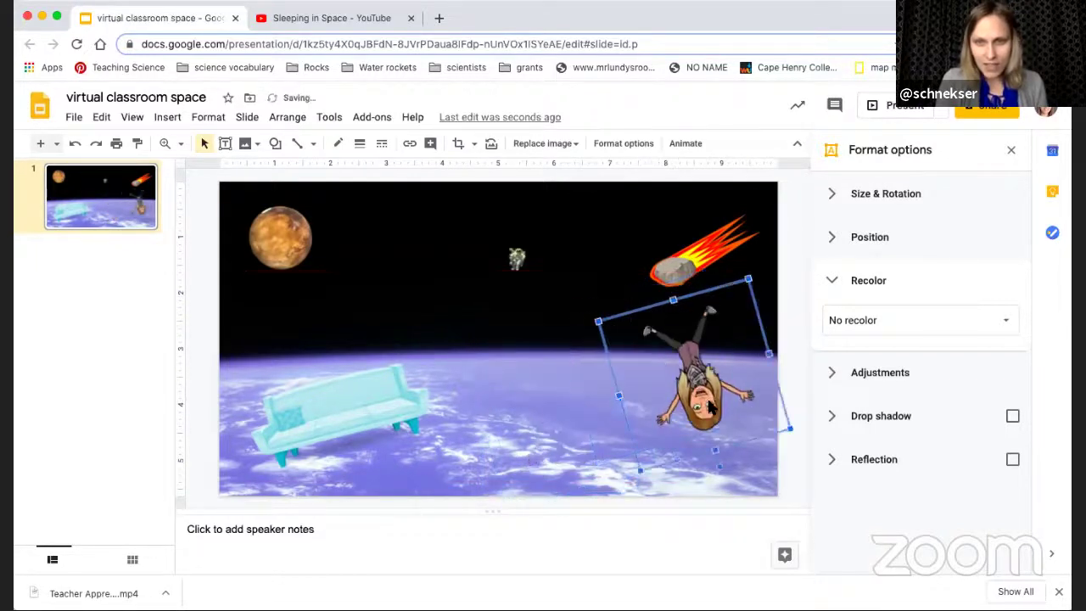
pyautogui.click(563, 418)
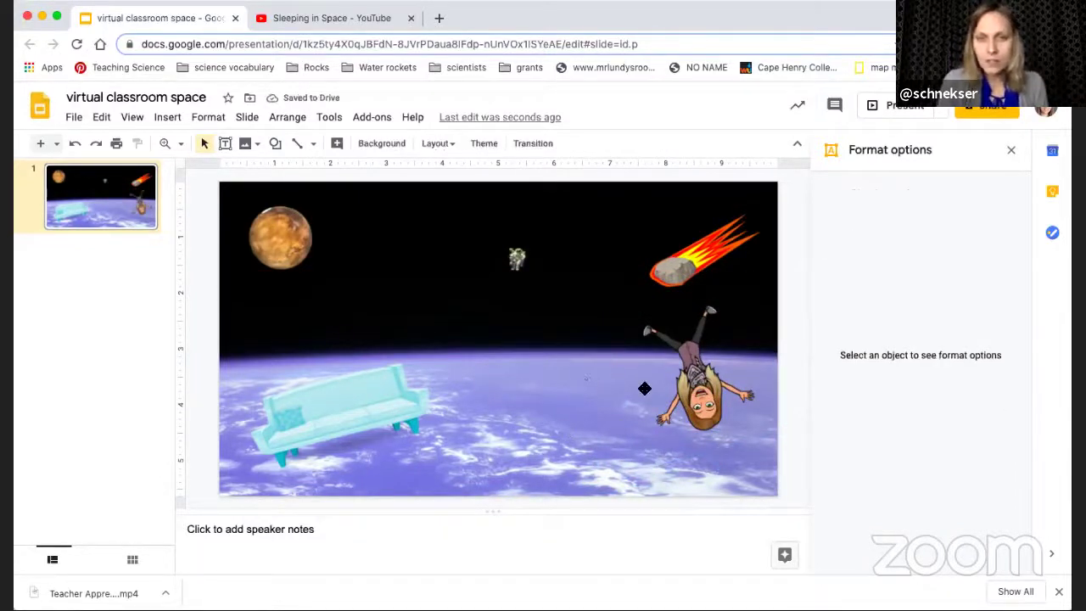
# Add the sitting avatar from the recent Bitmoji to the slide.
pyautogui.click(998, 44)
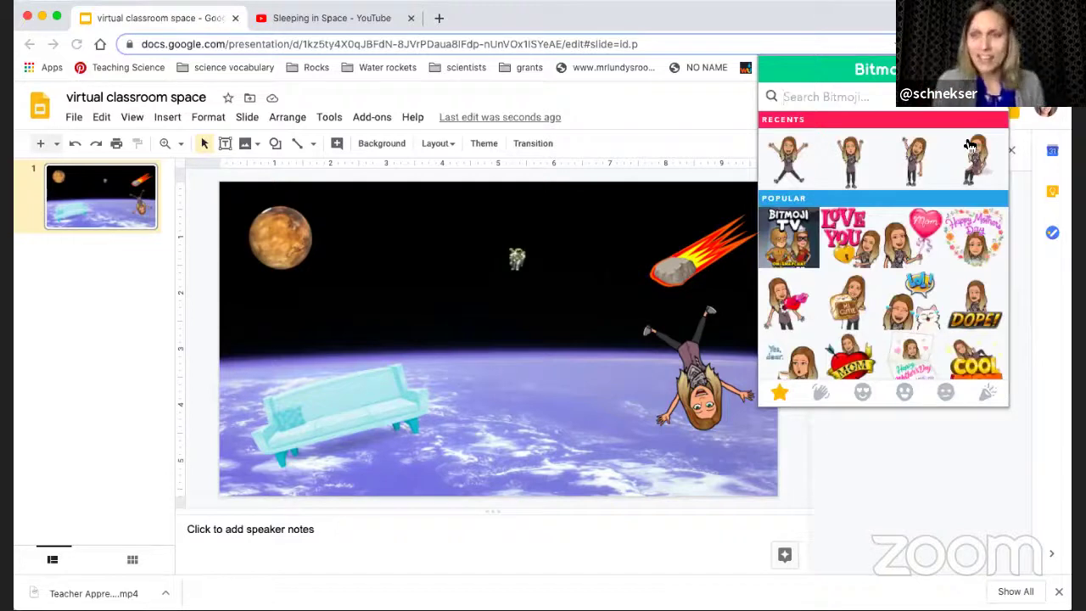
pyautogui.click(970, 146)
pyautogui.moveTo(971, 146); pyautogui.dragTo(516, 343)
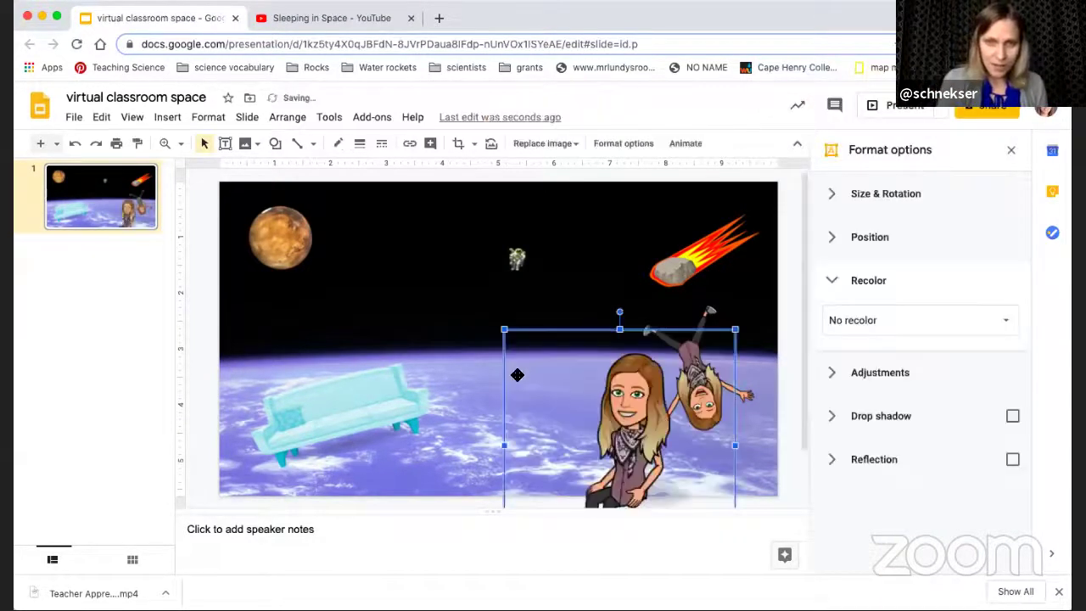
# Shrink the sitting avatar, seat it on the turquoise couch, and tilt it slightly counterclockwise to match the couch's angle.
pyautogui.moveTo(626, 425); pyautogui.dragTo(353, 364)
pyautogui.moveTo(461, 268); pyautogui.dragTo(411, 319)
pyautogui.moveTo(344, 383); pyautogui.dragTo(360, 355)
pyautogui.press('Escape')
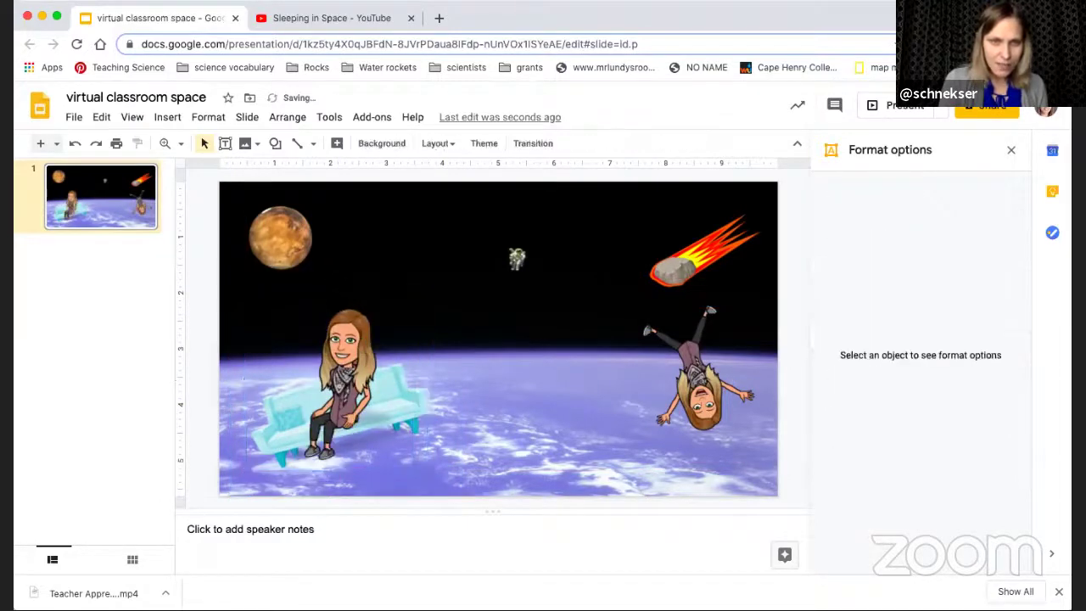
pyautogui.click(337, 290)
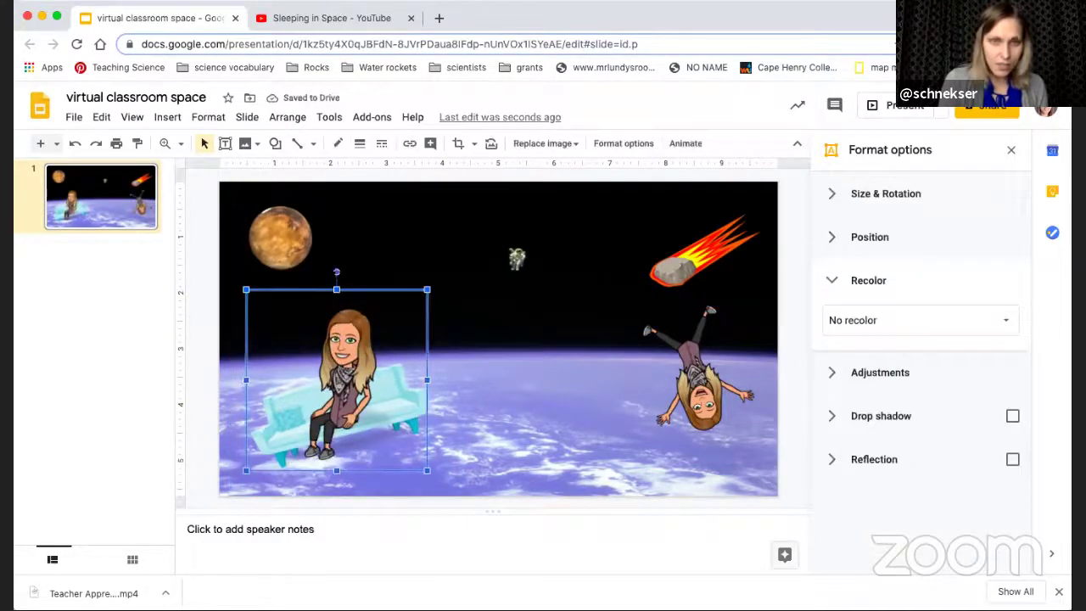
pyautogui.moveTo(336, 273); pyautogui.dragTo(315, 275)
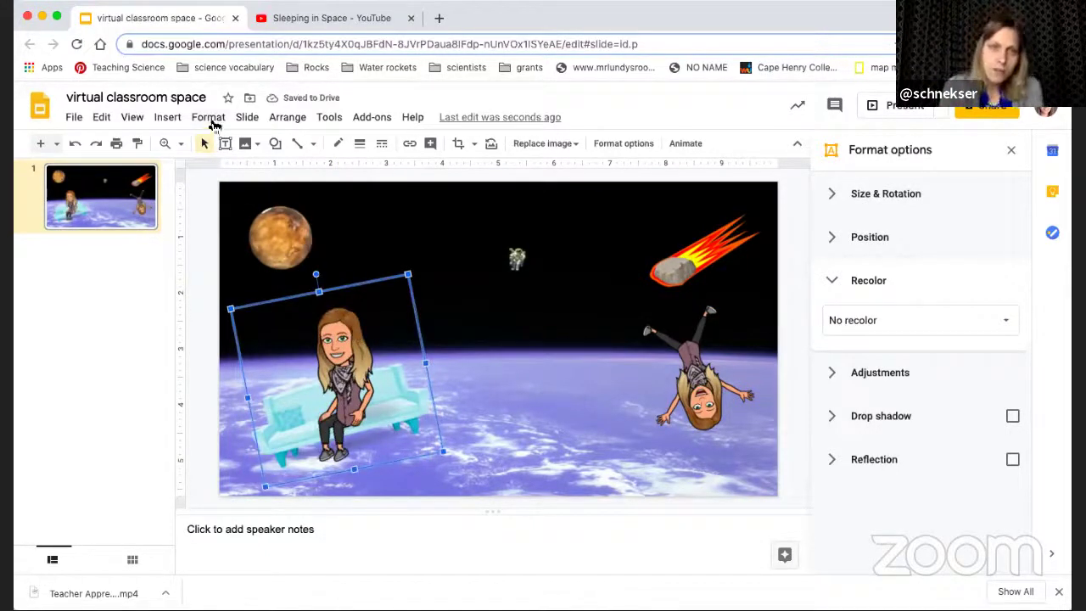
# Open the size and rotation format options for the sitting avatar and flip it horizontally.
pyautogui.click(209, 118)
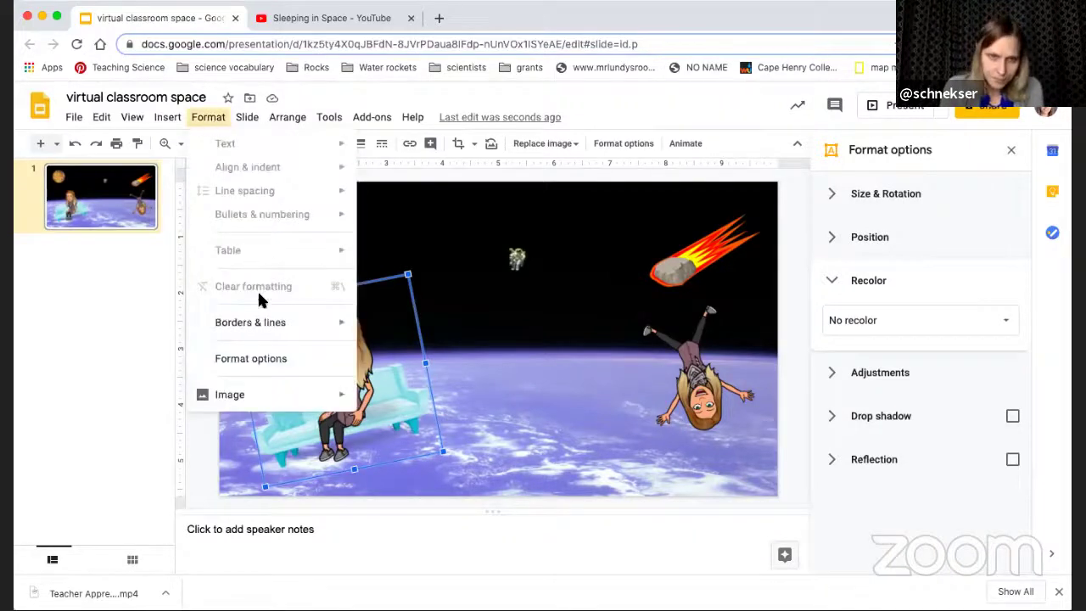
pyautogui.click(267, 361)
pyautogui.click(889, 195)
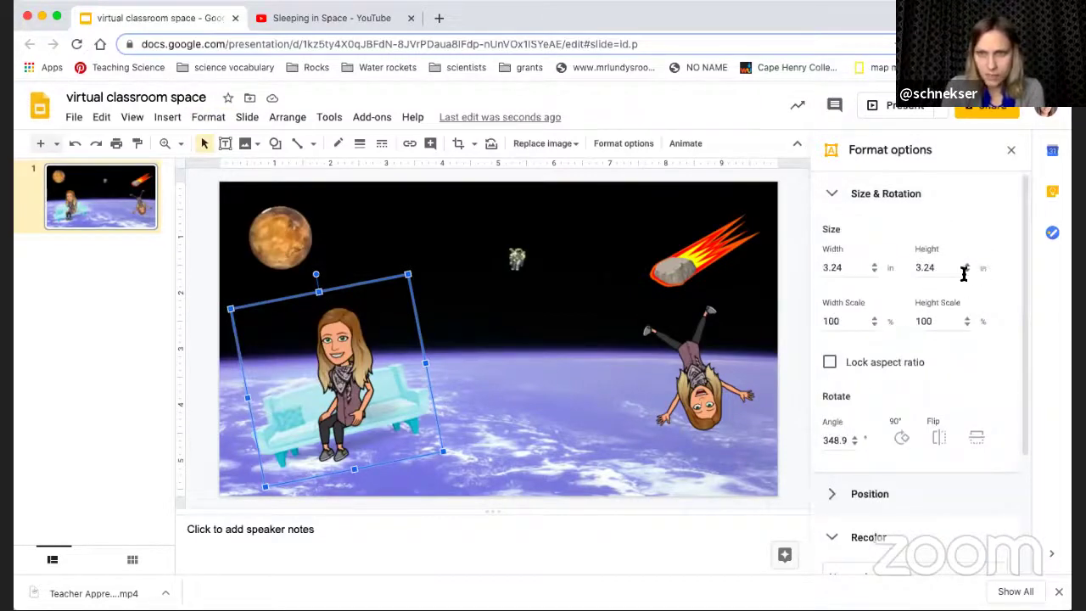
pyautogui.click(940, 438)
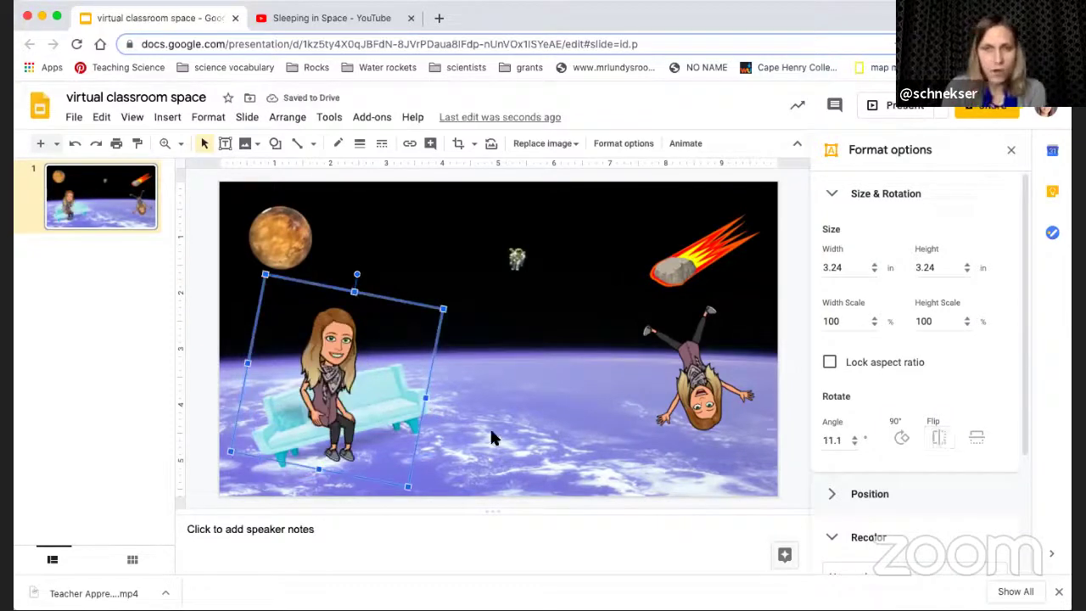
# Flip the sitting avatar horizontally again so it faces its original direction.
pyautogui.rightClick(329, 360)
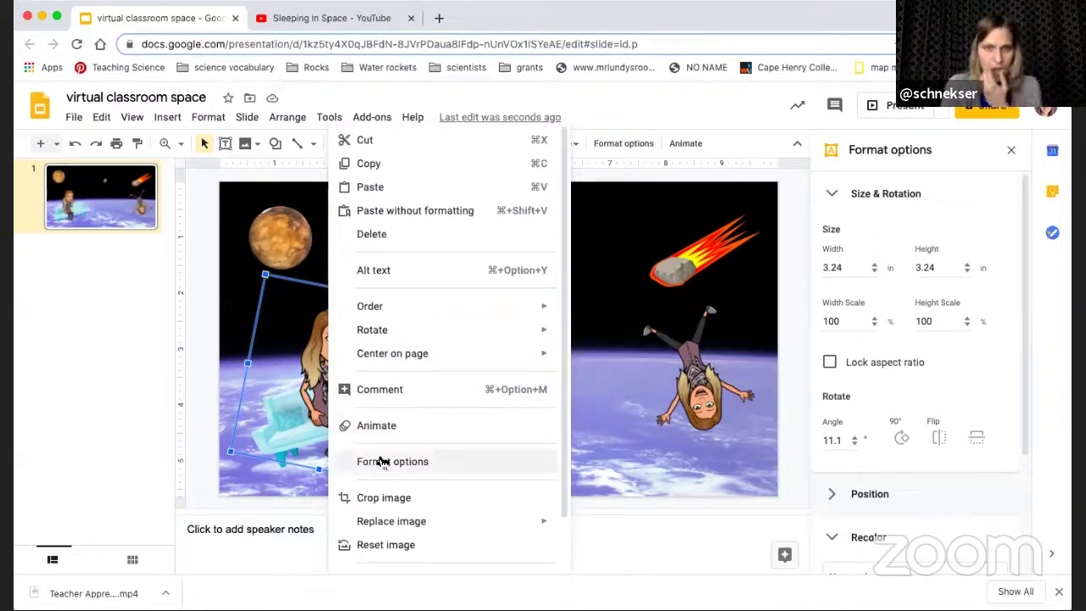
pyautogui.moveTo(410, 330)
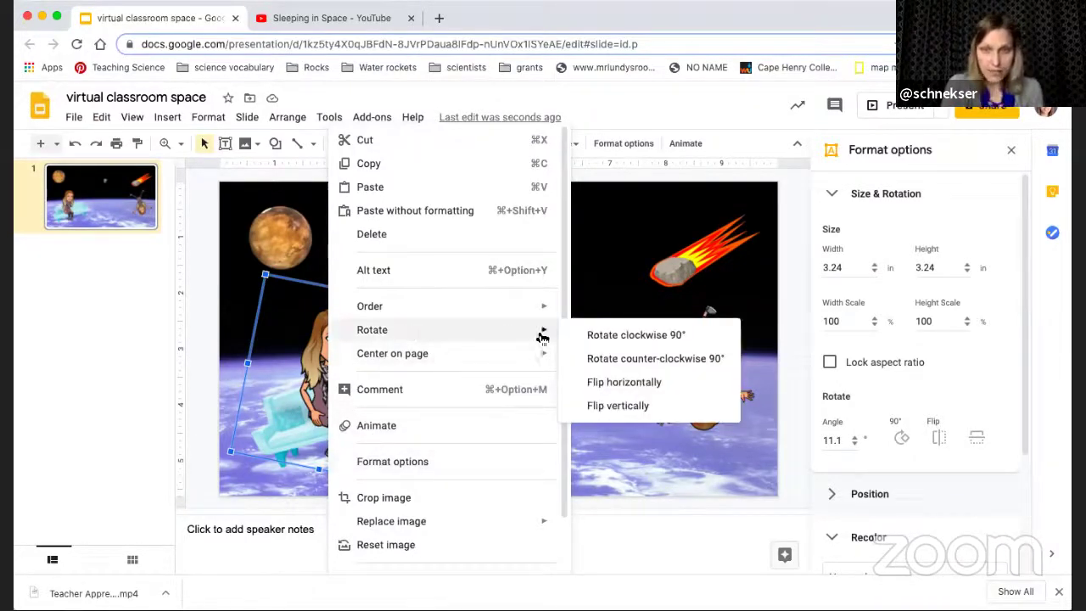
pyautogui.click(609, 382)
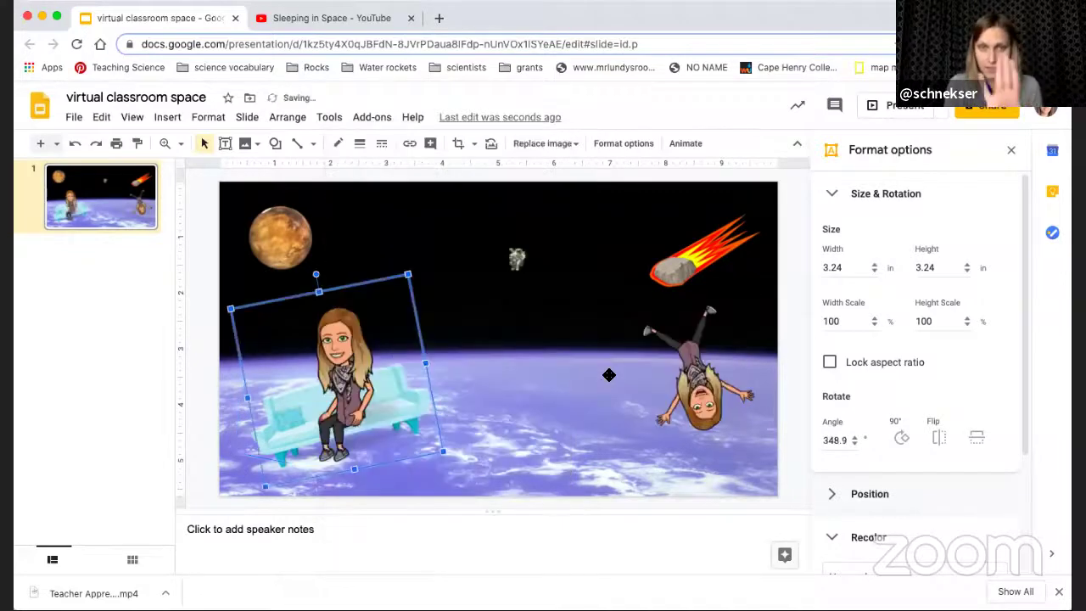
# Flip the sitting avatar on the turquoise couch vertically so it is upside down.
pyautogui.rightClick(378, 360)
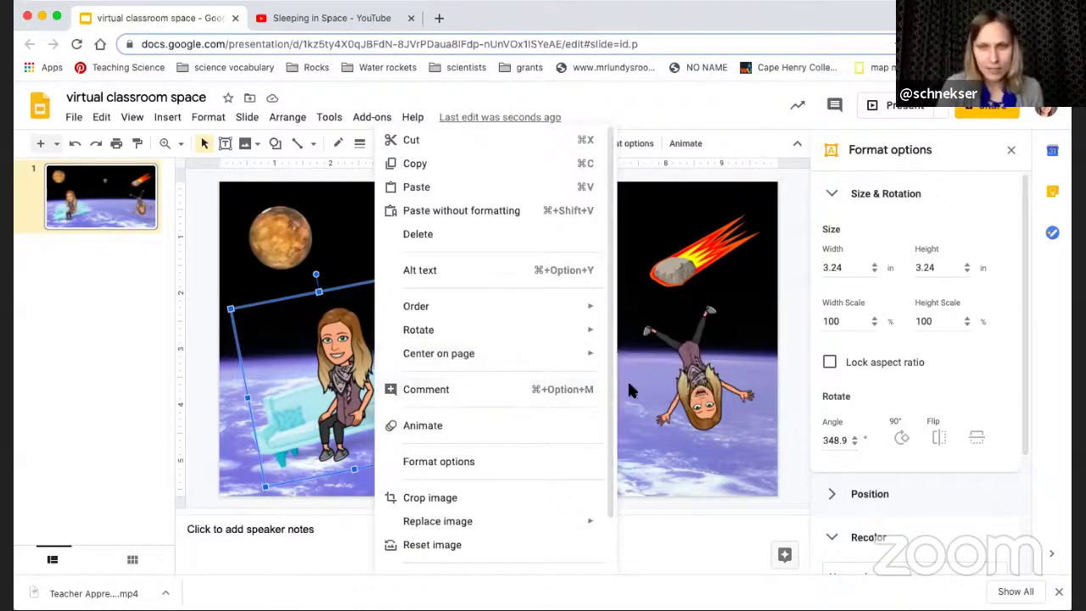
pyautogui.moveTo(574, 330)
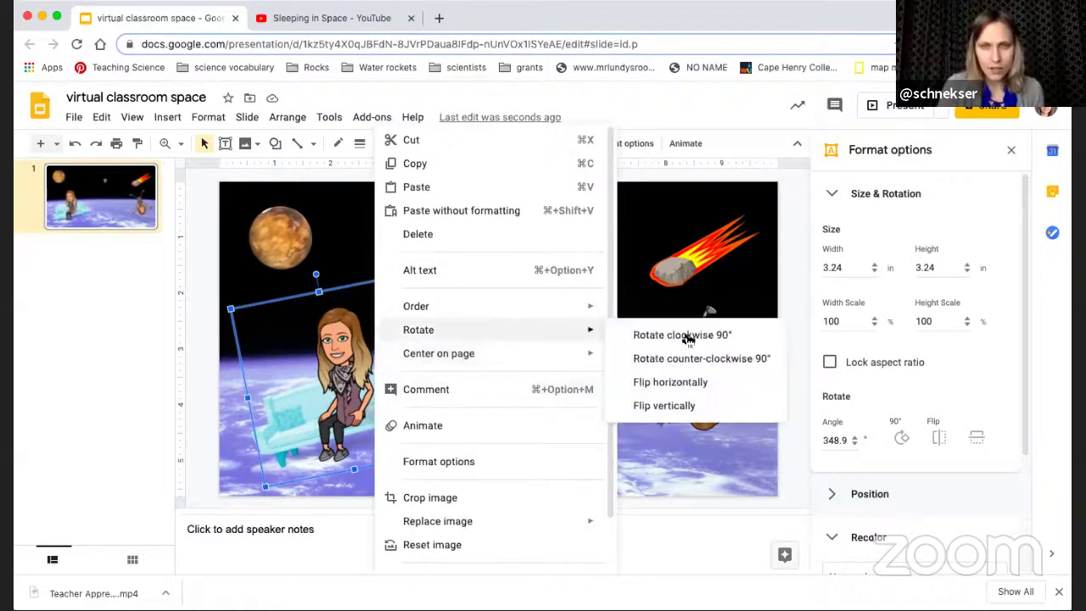
pyautogui.click(664, 406)
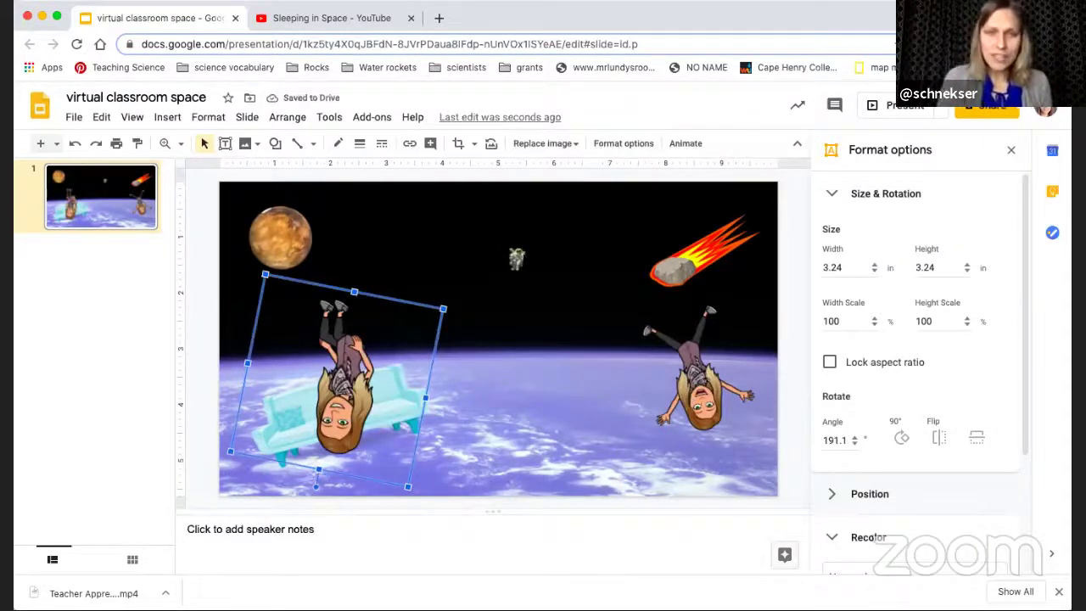
# Switch to the Sleeping in Space video on YouTube to view its page, and return to the virtual classroom space slide.
pyautogui.click(376, 19)
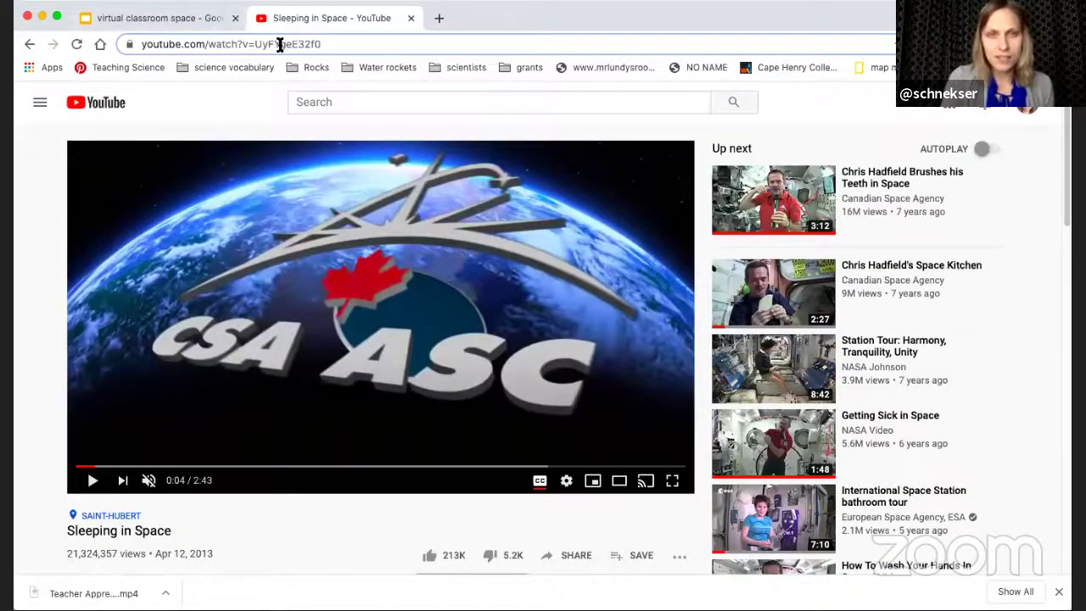
pyautogui.click(181, 28)
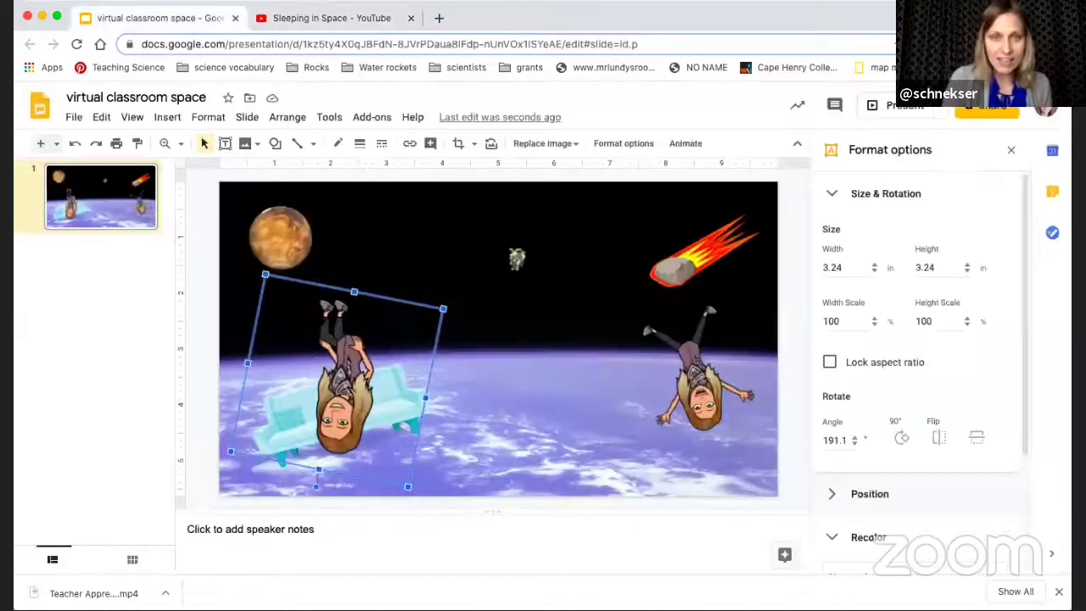